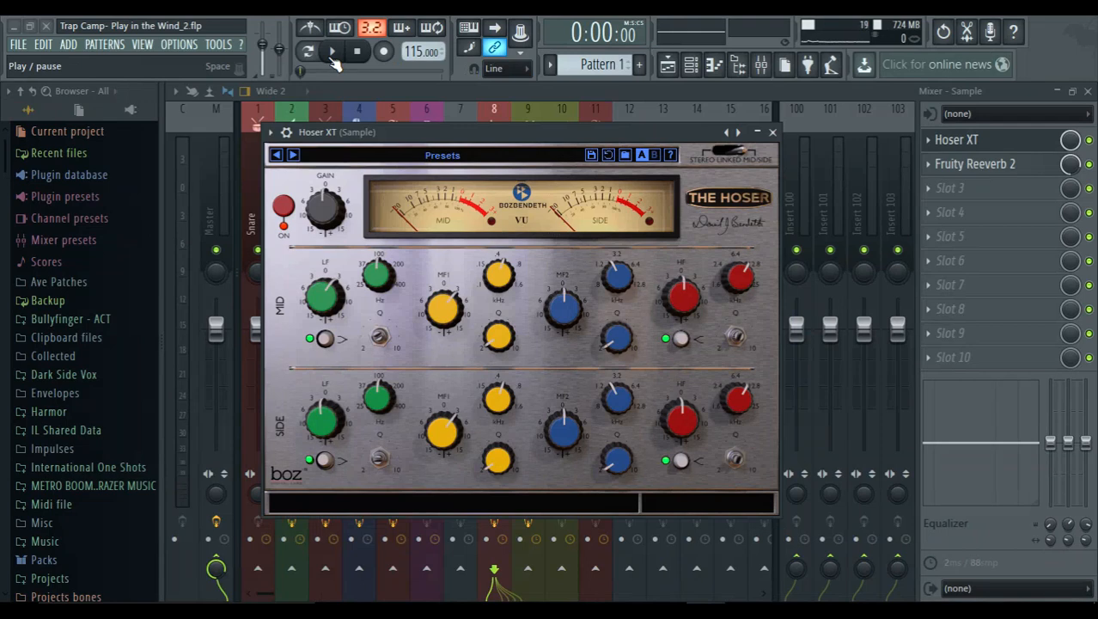
Play the pattern to listen to the mix with Hoser XT on the Sample track, and stop playback.
{"action": "left_click", "coordinate": [335, 59]}
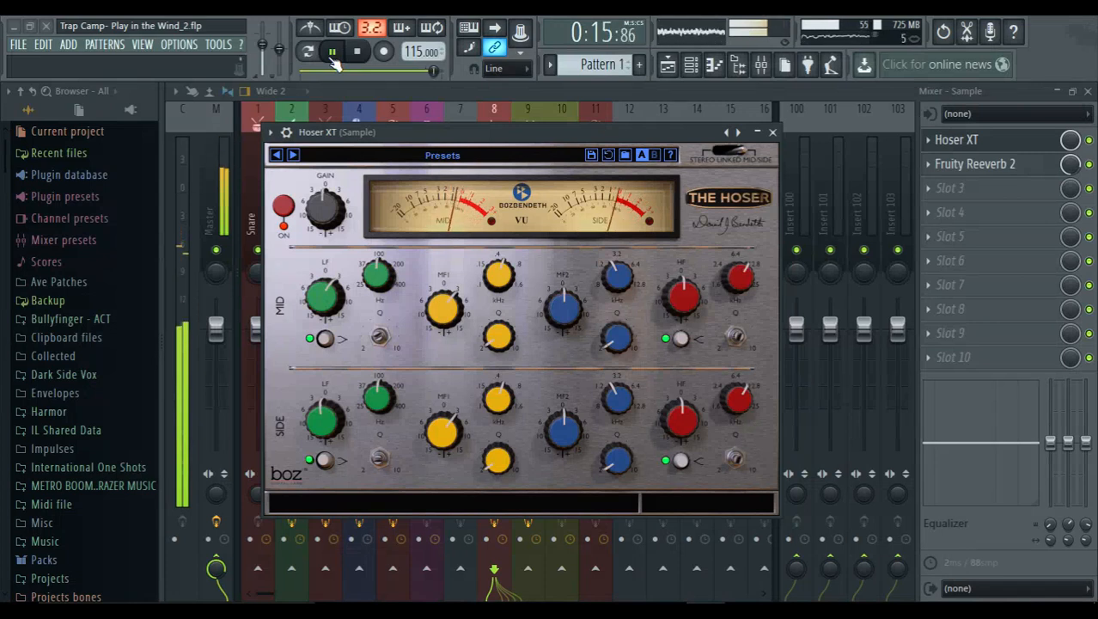
{"action": "left_click", "coordinate": [358, 52]}
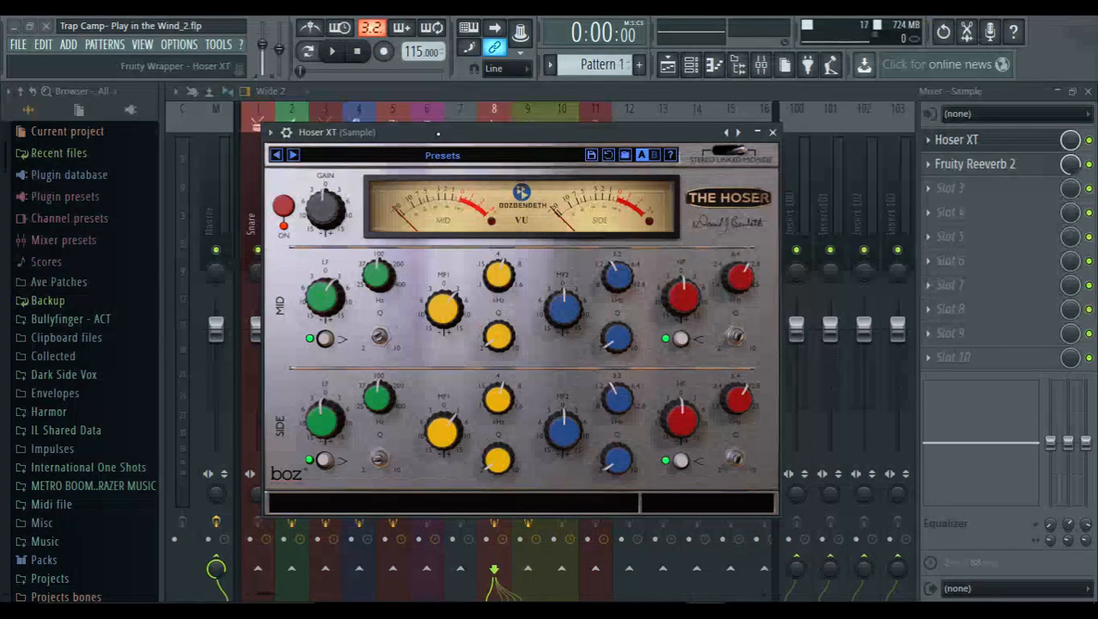
Solo the Sample track in the mixer and enable the Clap track alongside it.
{"action": "left_click_drag", "start_coordinate": [438, 134], "coordinate": [464, 272]}
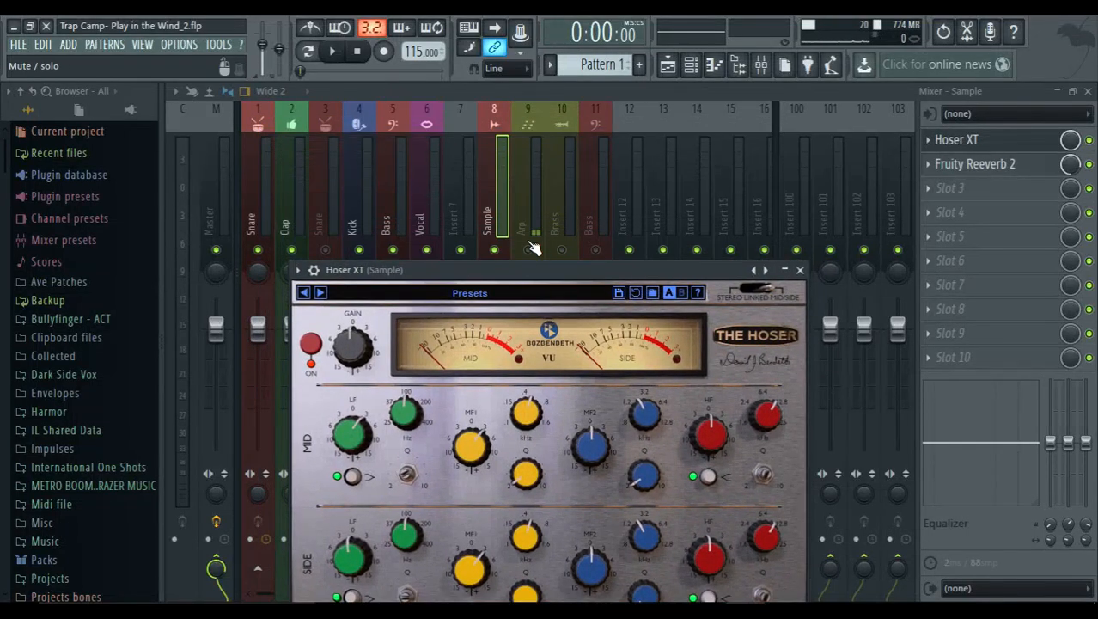
{"action": "right_click", "coordinate": [497, 250]}
{"action": "right_click", "coordinate": [497, 249]}
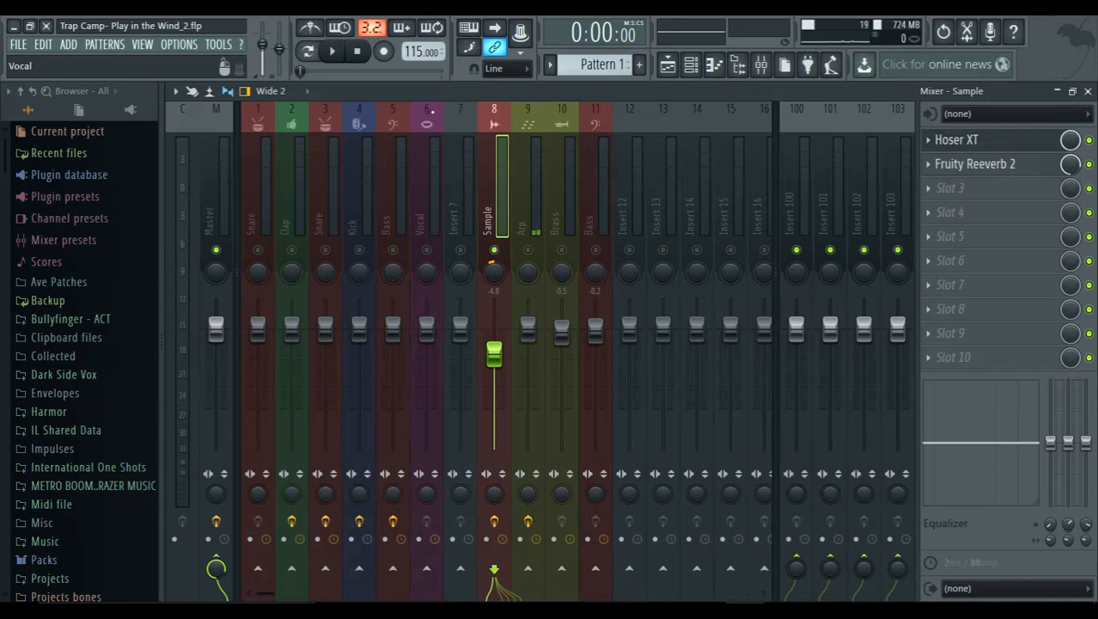
{"action": "left_click", "coordinate": [966, 146]}
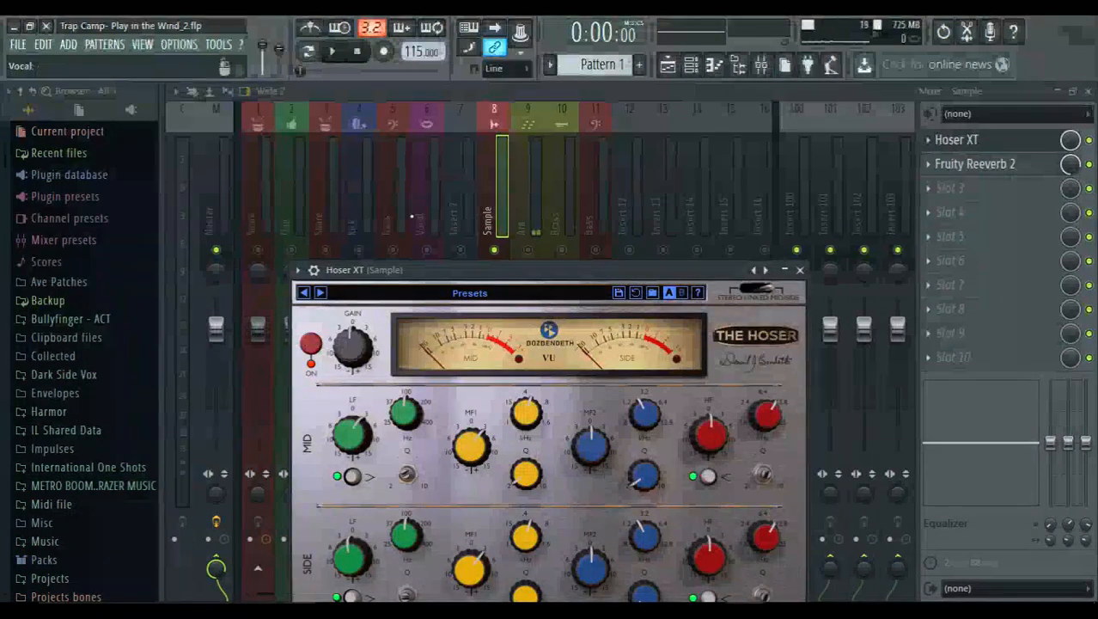
{"action": "left_click", "coordinate": [292, 248]}
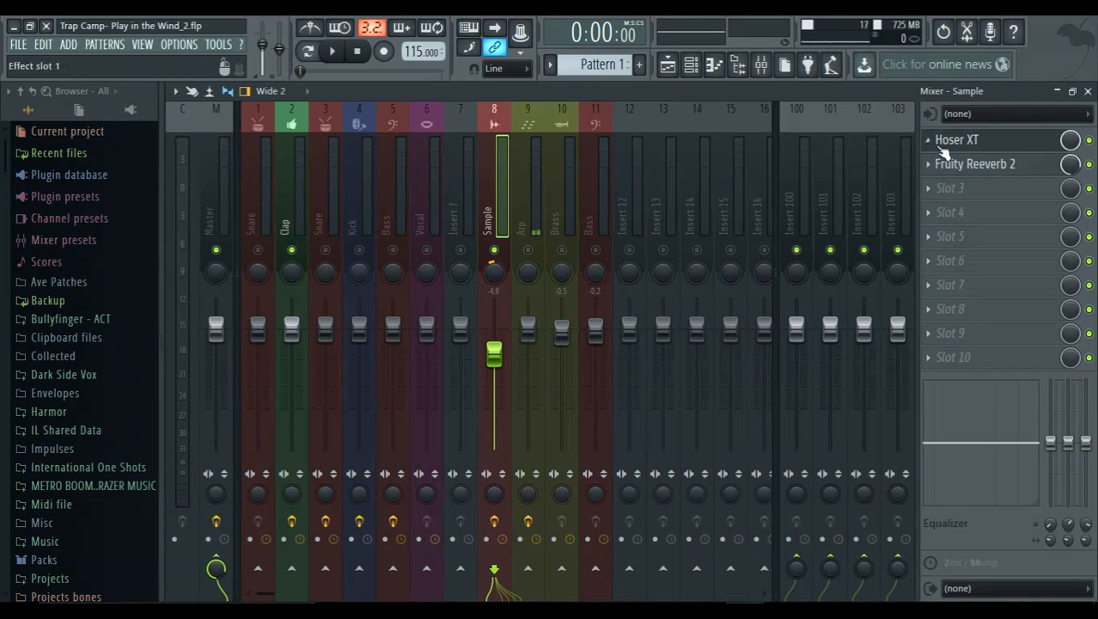
Open Hoser XT on the Sample track and listen to the Sample and Clap playing together.
{"action": "left_click", "coordinate": [969, 143]}
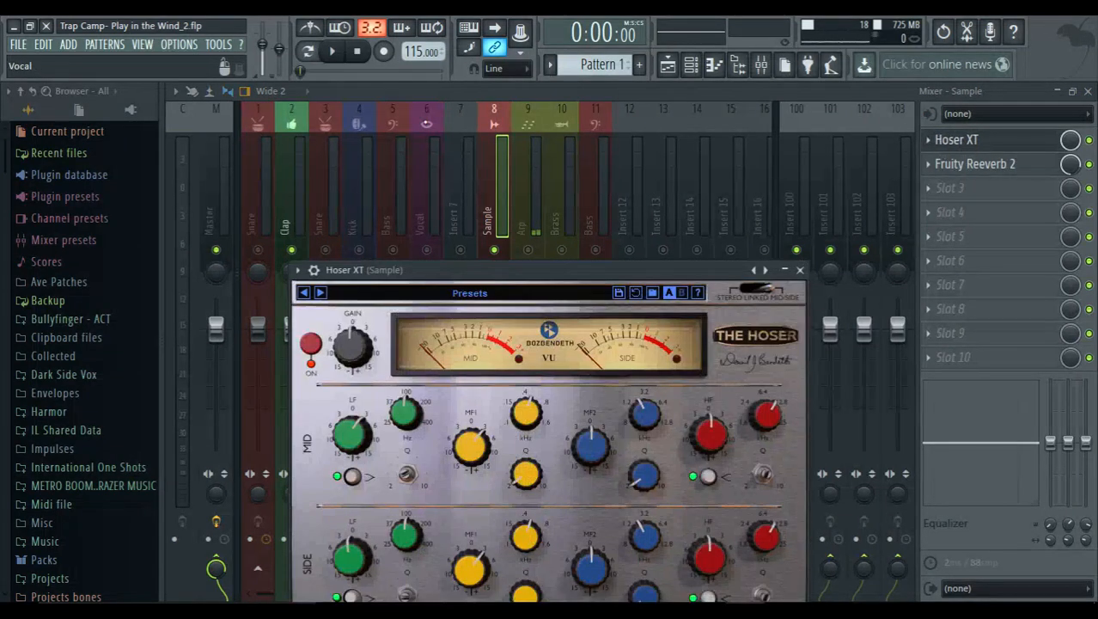
{"action": "left_click", "coordinate": [344, 58]}
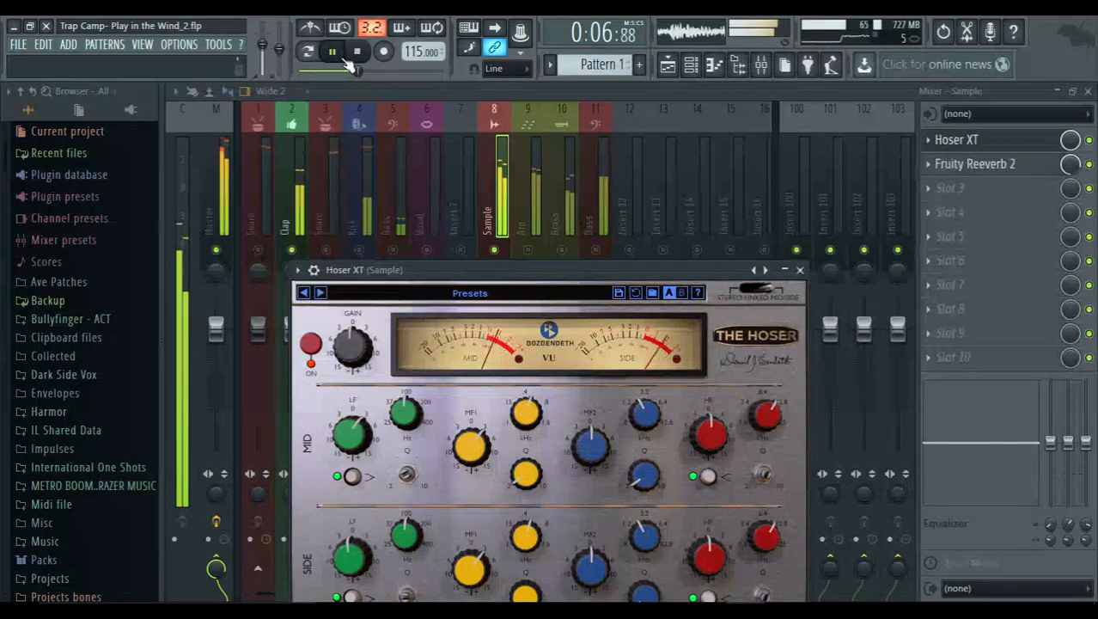
{"action": "key", "text": "space"}
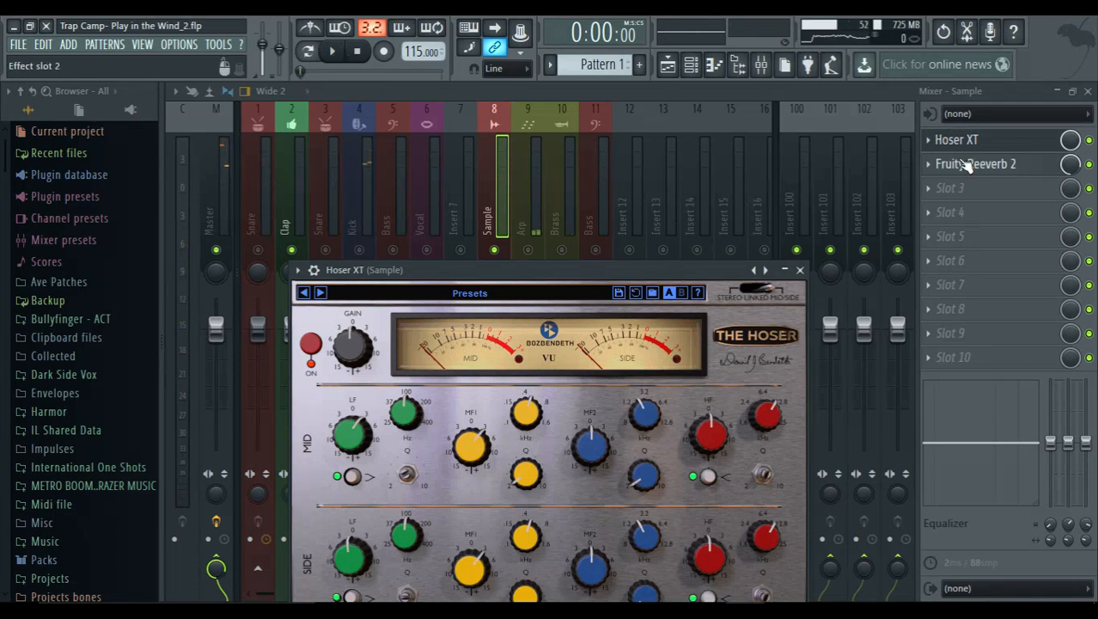
Bypass Hoser XT in the Sample track's effect slot and set its side LF gain to 3.23 dB.
{"action": "left_click", "coordinate": [1089, 142]}
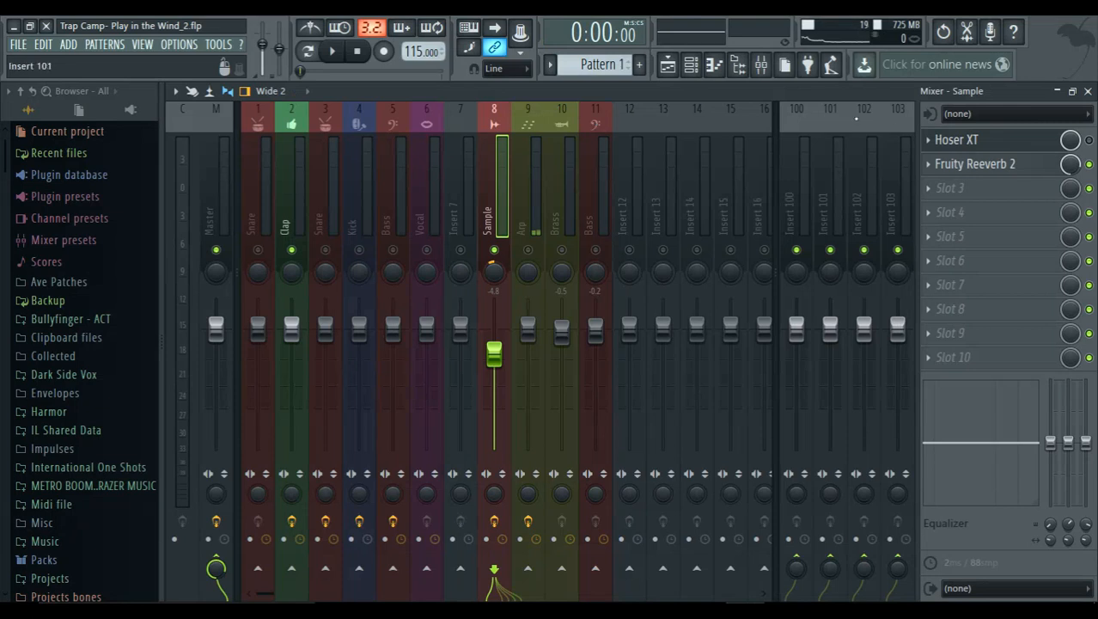
{"action": "left_click", "coordinate": [991, 141]}
{"action": "left_click_drag", "start_coordinate": [665, 269], "coordinate": [700, 149]}
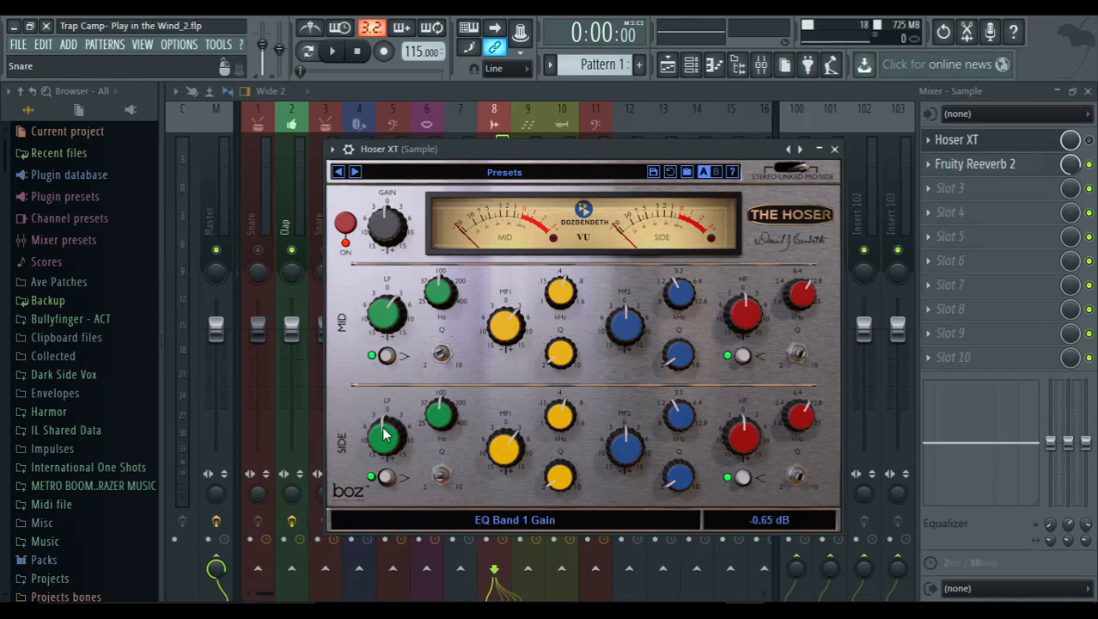
{"action": "left_click_drag", "start_coordinate": [384, 435], "coordinate": [388, 415]}
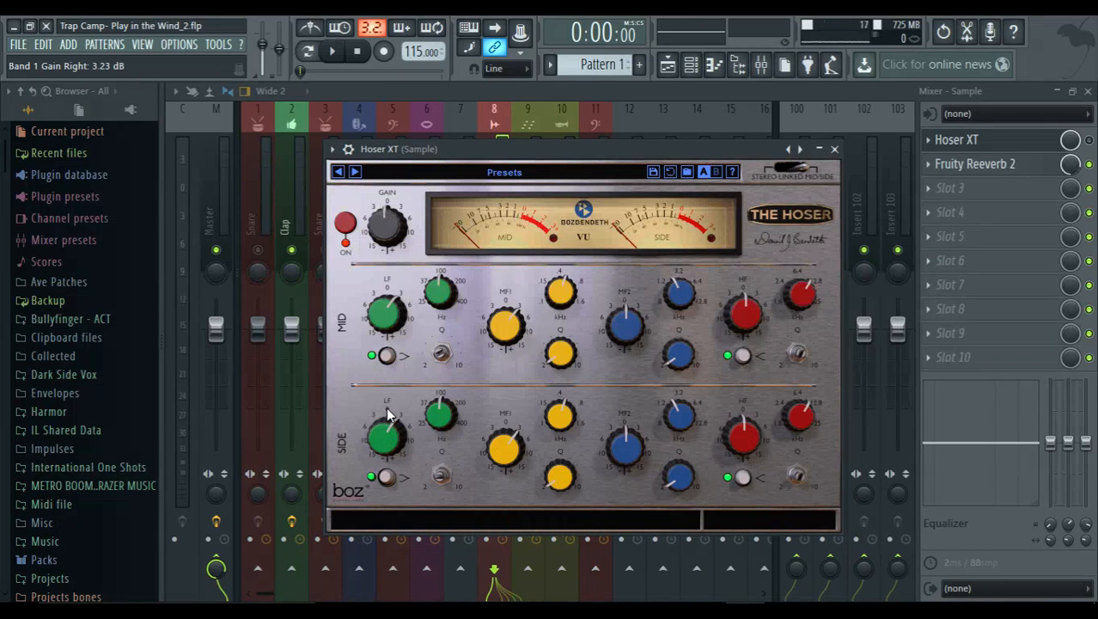
Play the pattern, re-enable the Hoser XT slot on the Sample track during playback, and show the plugin.
{"action": "left_click", "coordinate": [337, 58]}
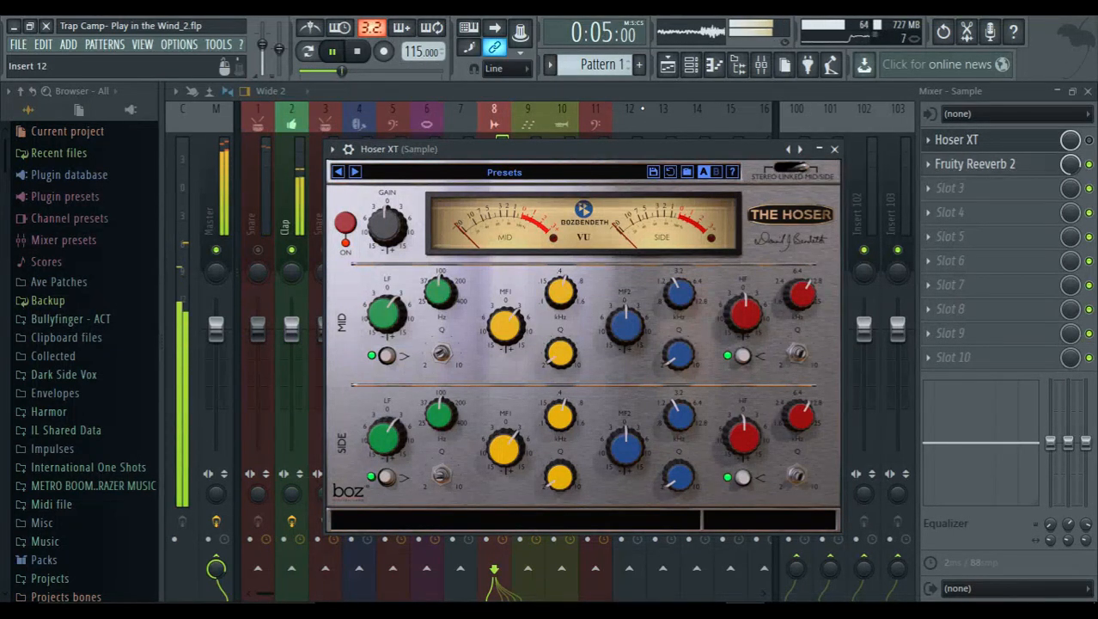
{"action": "left_click", "coordinate": [1088, 141]}
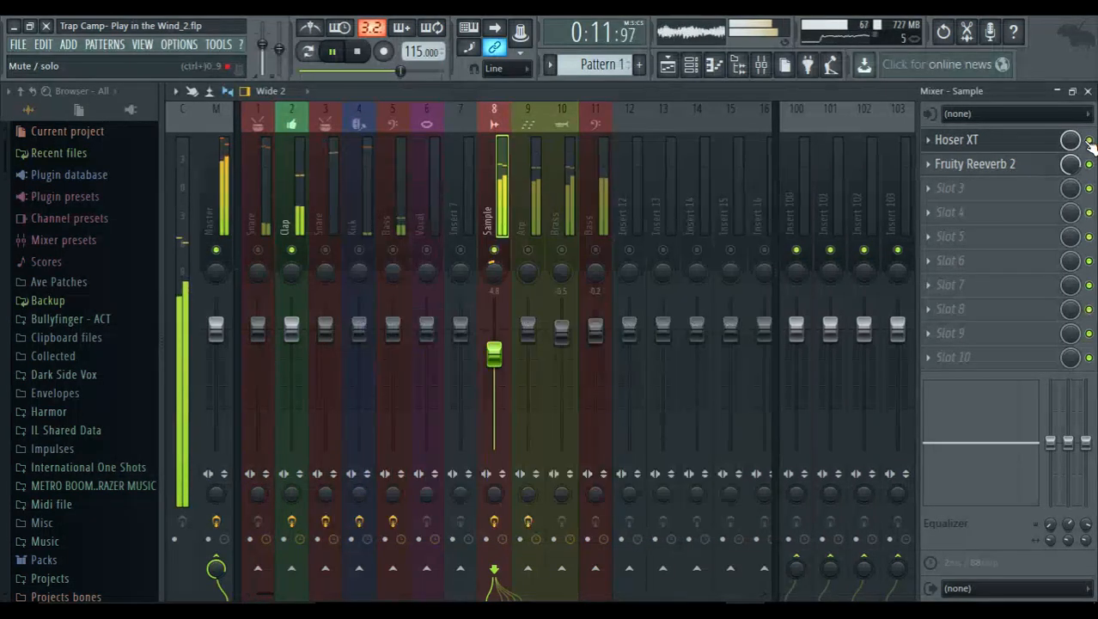
{"action": "left_click", "coordinate": [1034, 144]}
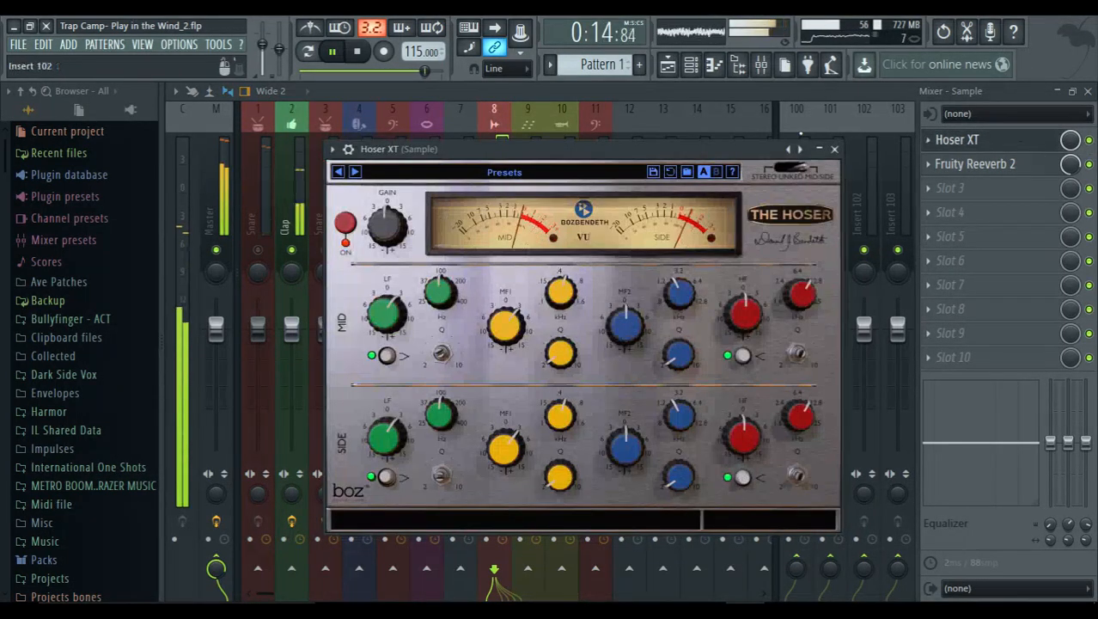
Compare the sound with Hoser XT's EQ module off and on, then stop playback and close the plugin.
{"action": "left_click", "coordinate": [344, 222]}
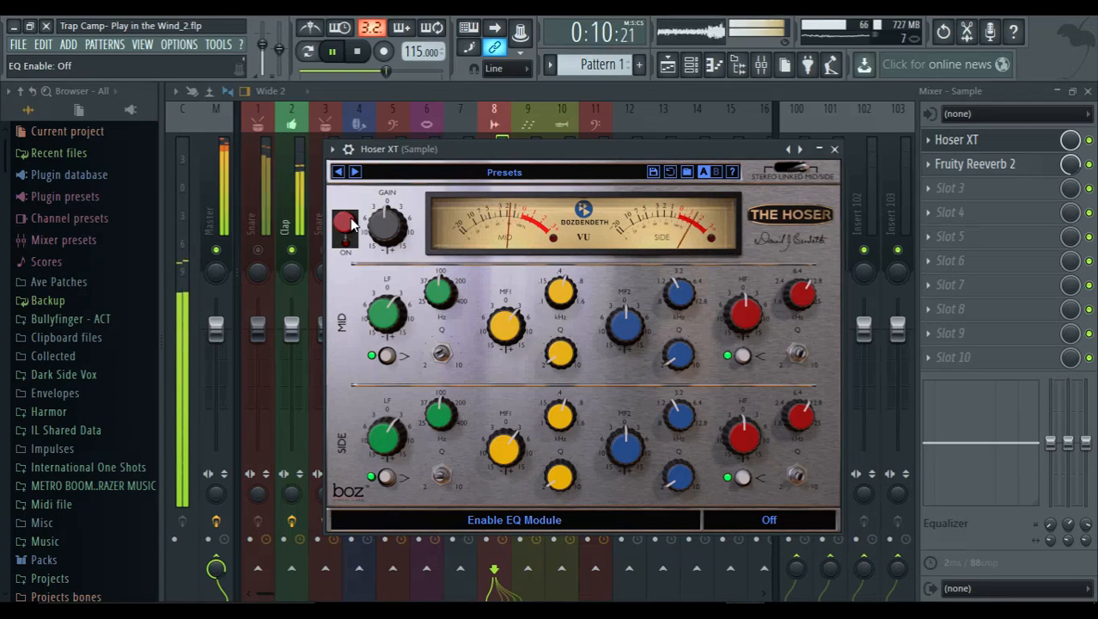
{"action": "left_click", "coordinate": [348, 223]}
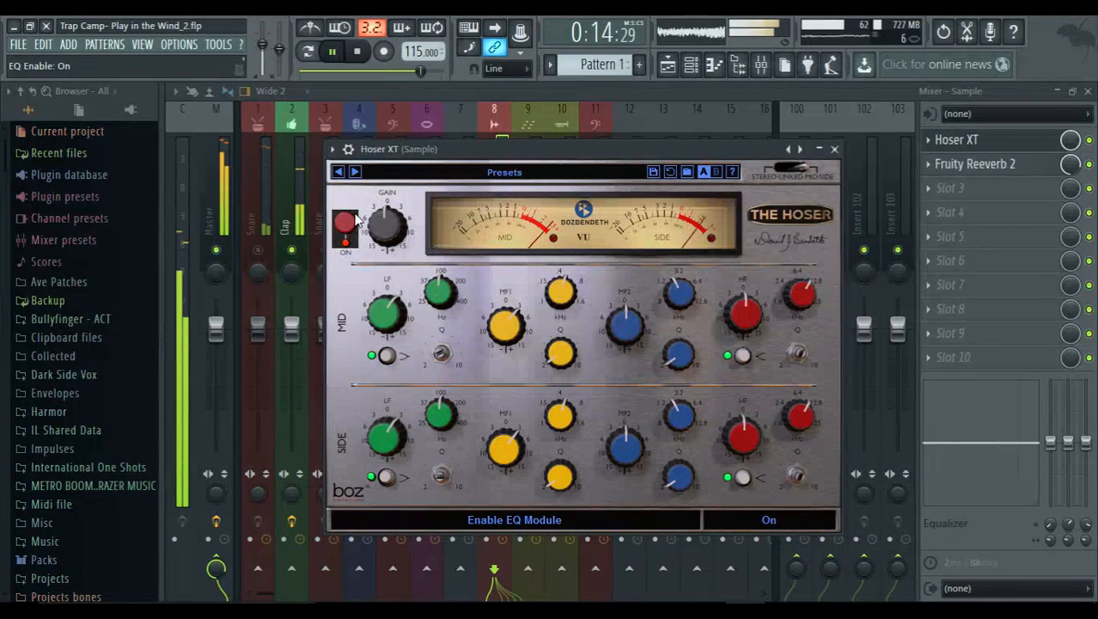
{"action": "left_click", "coordinate": [361, 56]}
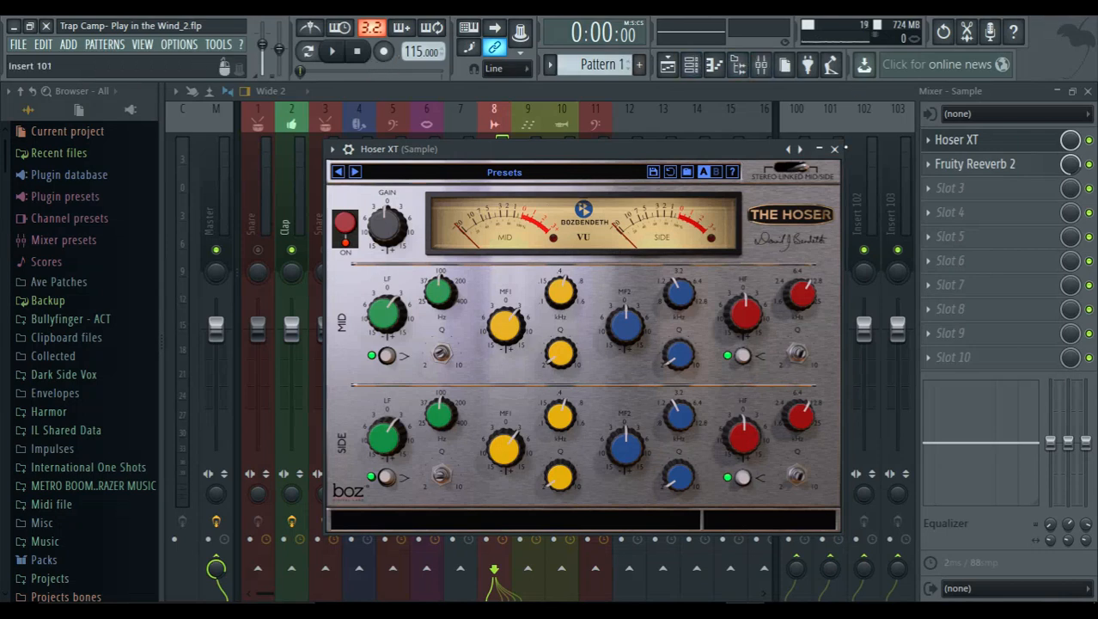
{"action": "left_click", "coordinate": [834, 149]}
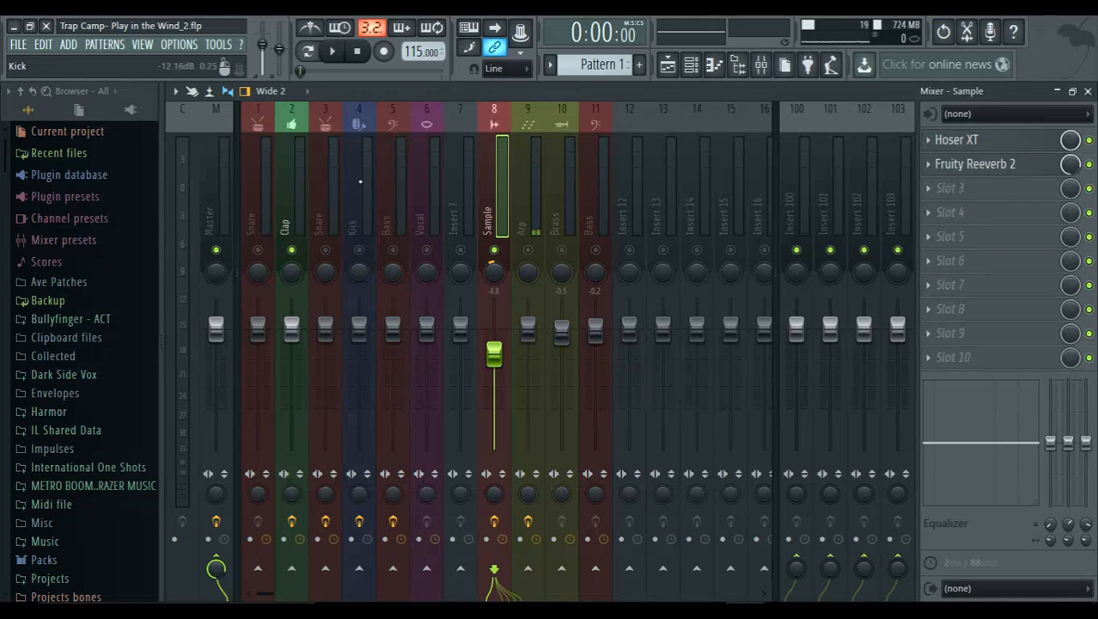
Examine Fruity parametric EQ 2 on the Master track and the built-in equalizer on the track 1 Snare.
{"action": "left_click", "coordinate": [215, 196]}
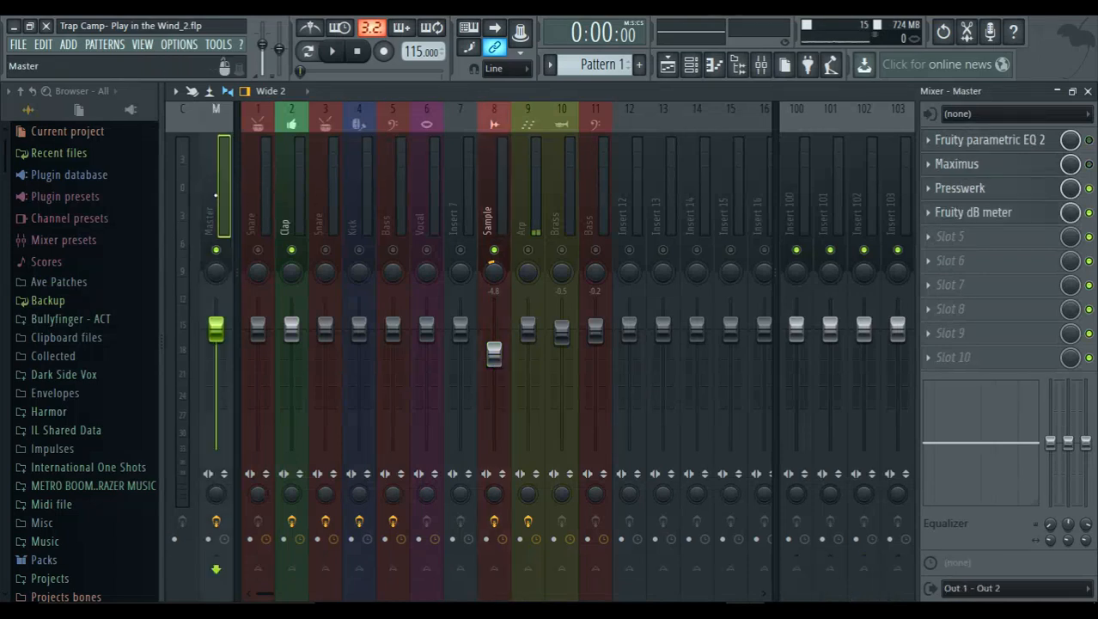
{"action": "left_click", "coordinate": [1003, 148]}
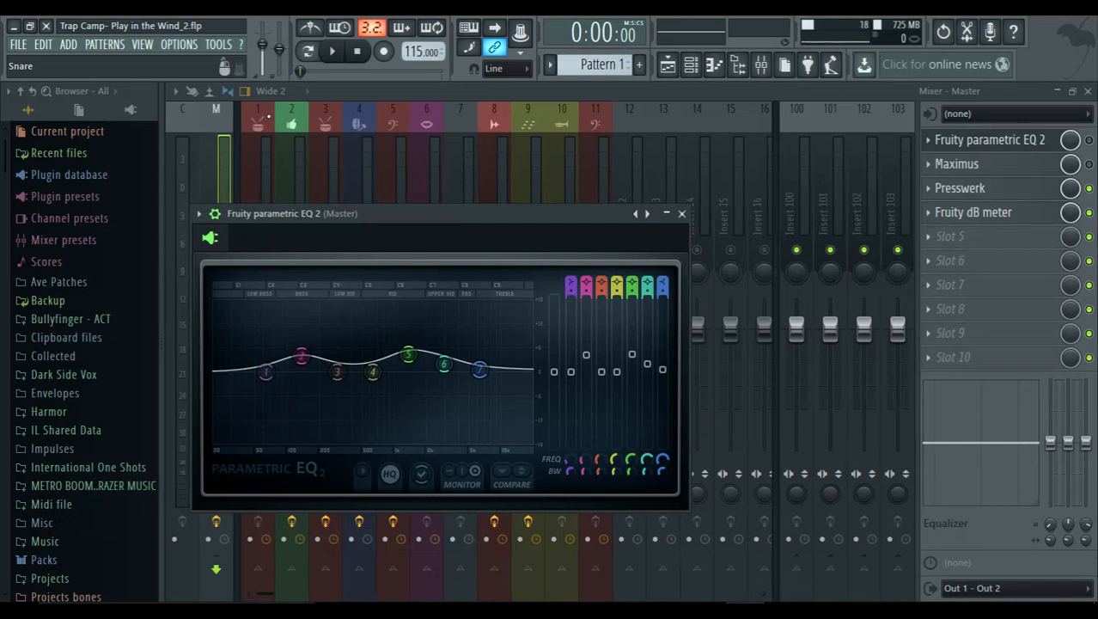
{"action": "left_click", "coordinate": [252, 146]}
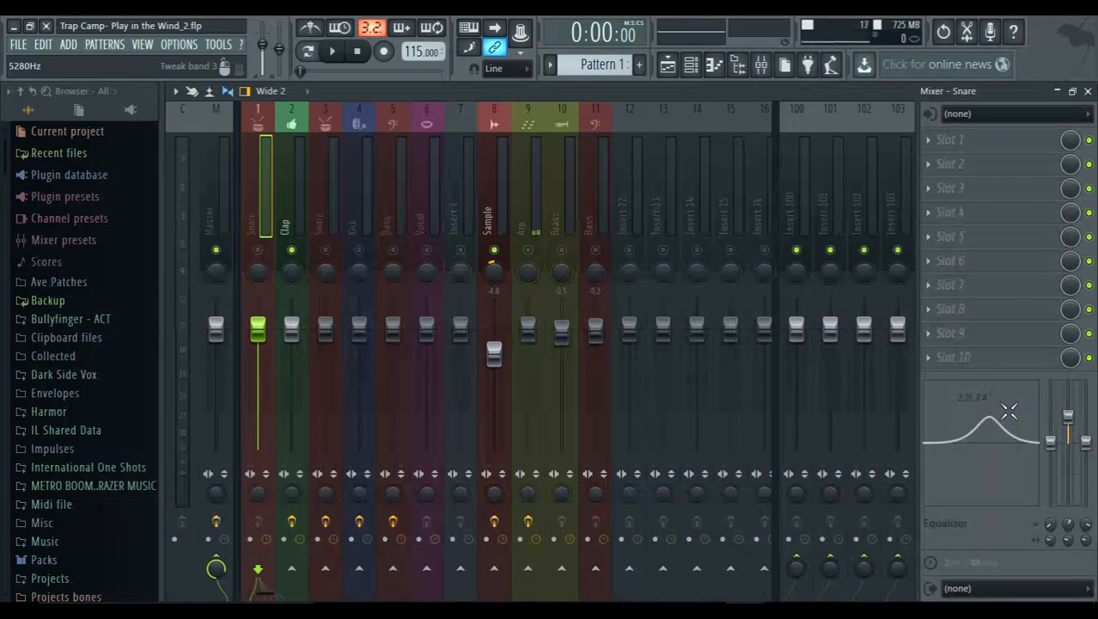
In Hoser XT on the Sample track, switch the mid LF band to Peak mode and back, and close the plugin.
{"action": "left_click", "coordinate": [496, 202]}
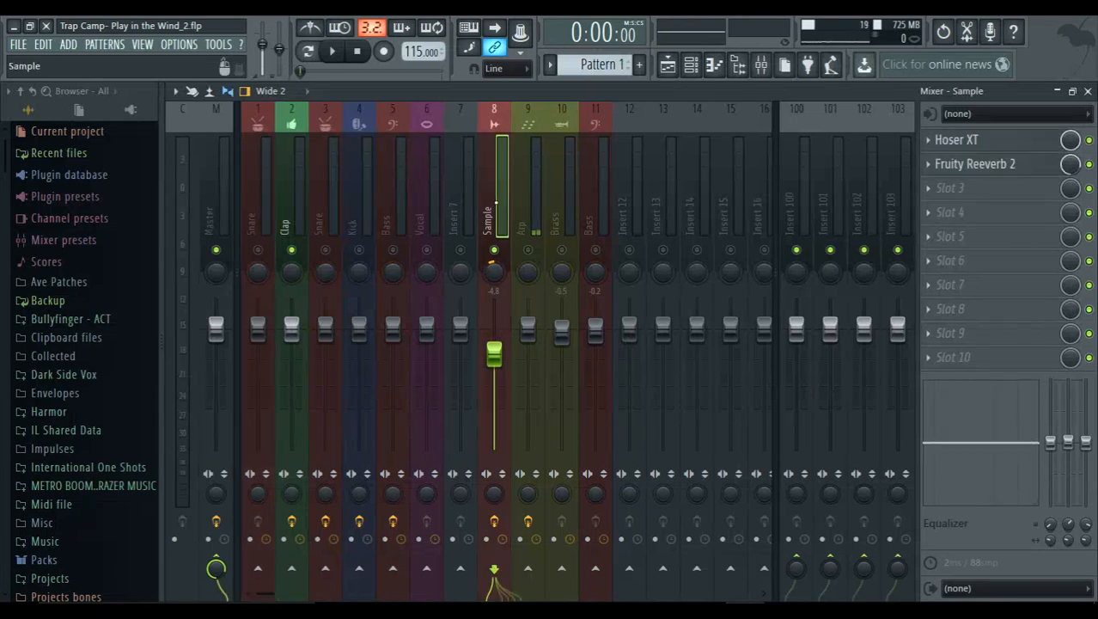
{"action": "left_click", "coordinate": [999, 146]}
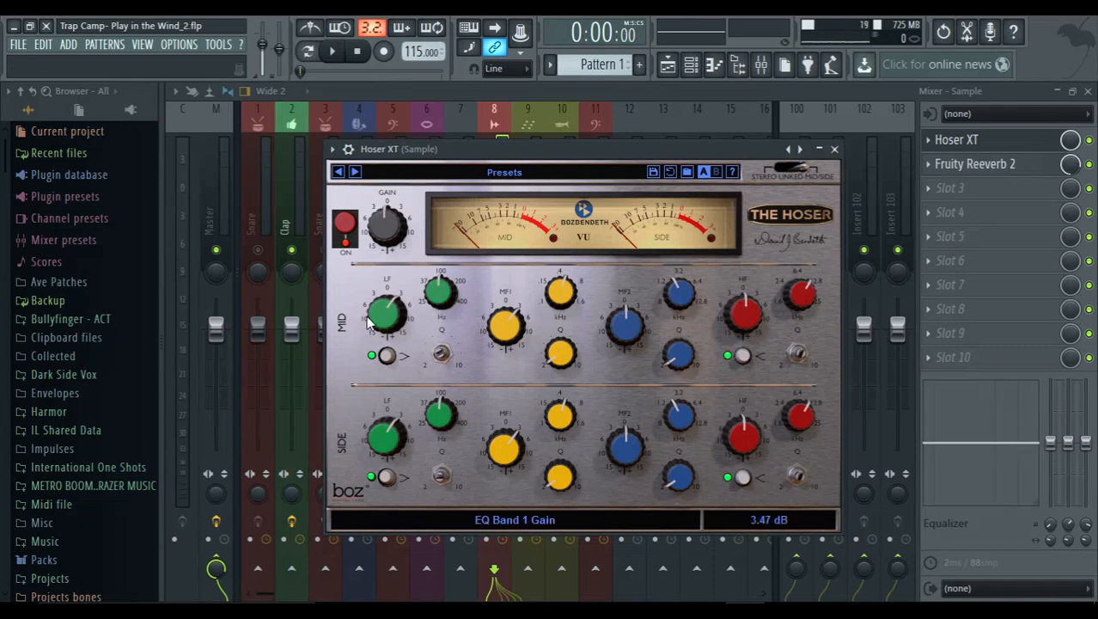
{"action": "left_click", "coordinate": [390, 357]}
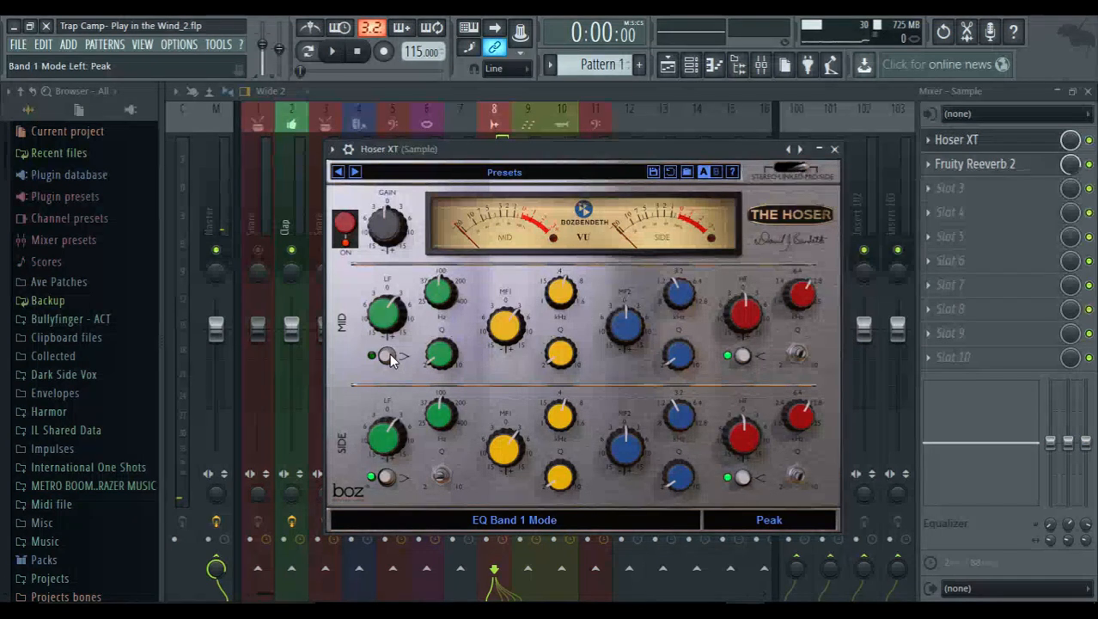
{"action": "left_click", "coordinate": [390, 357]}
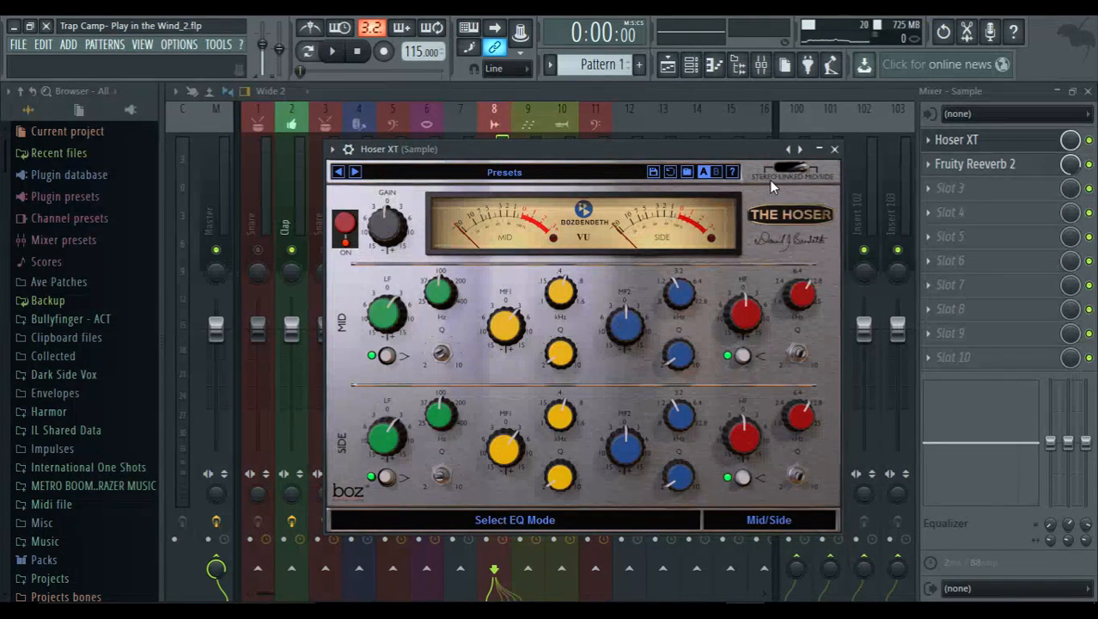
{"action": "left_click", "coordinate": [834, 150]}
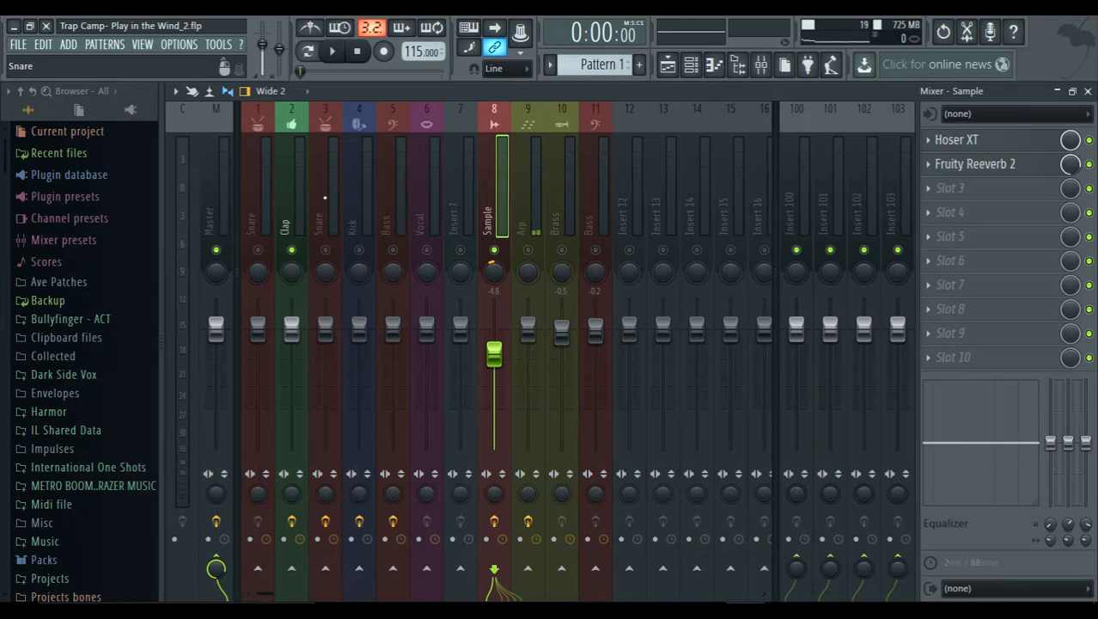
Check the track 1 Snare, select the track 3 Snare, and turn all mixer tracks back on.
{"action": "left_click", "coordinate": [264, 206]}
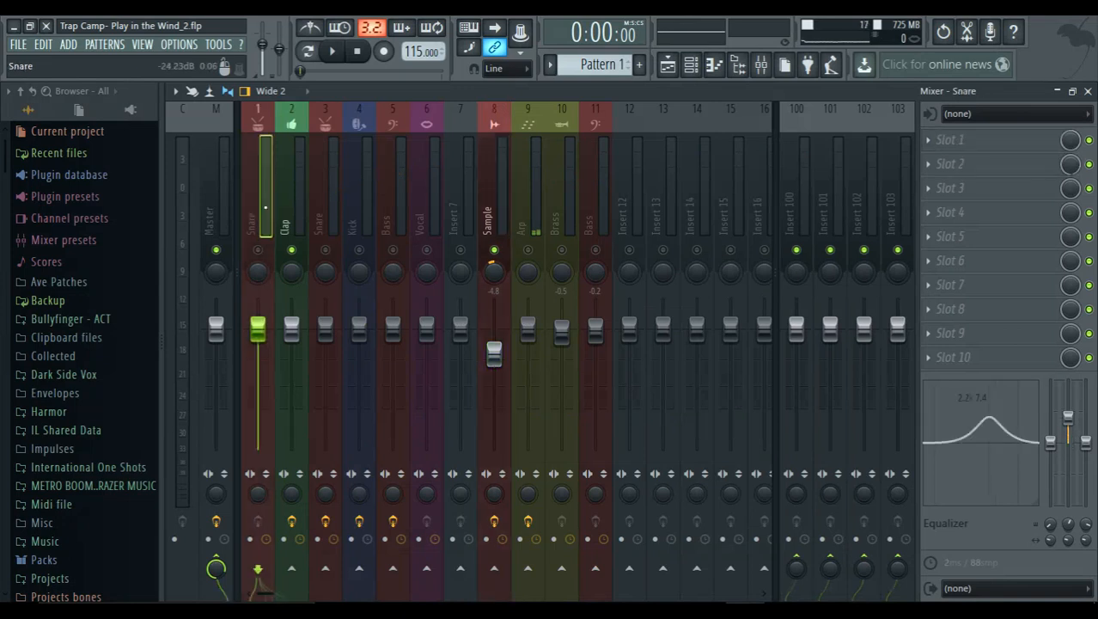
{"action": "left_click", "coordinate": [325, 200]}
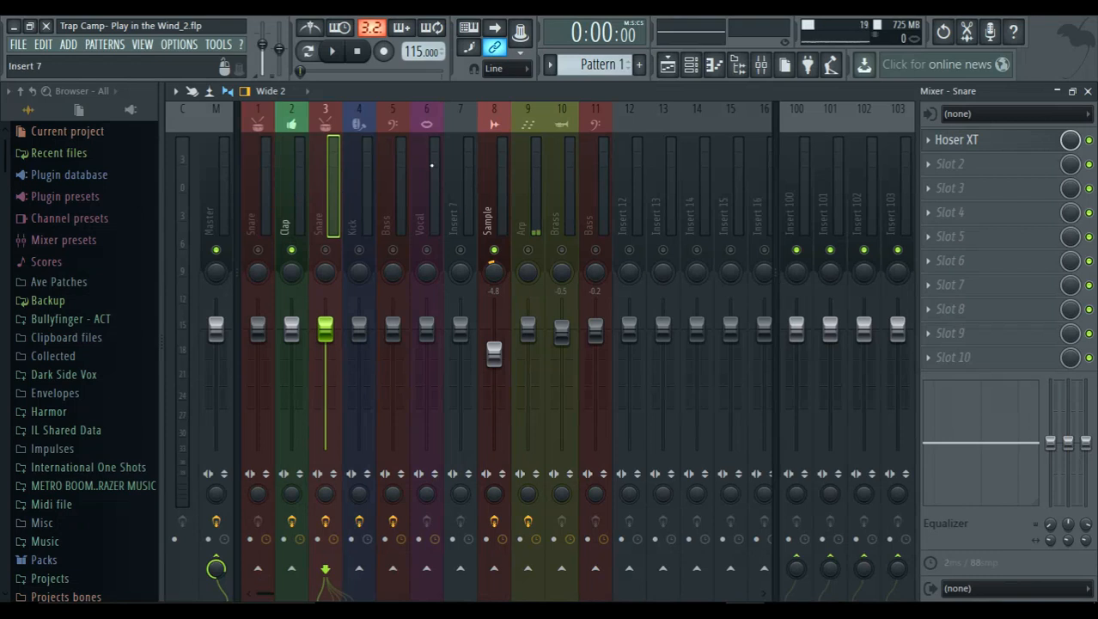
{"action": "right_click", "coordinate": [326, 250]}
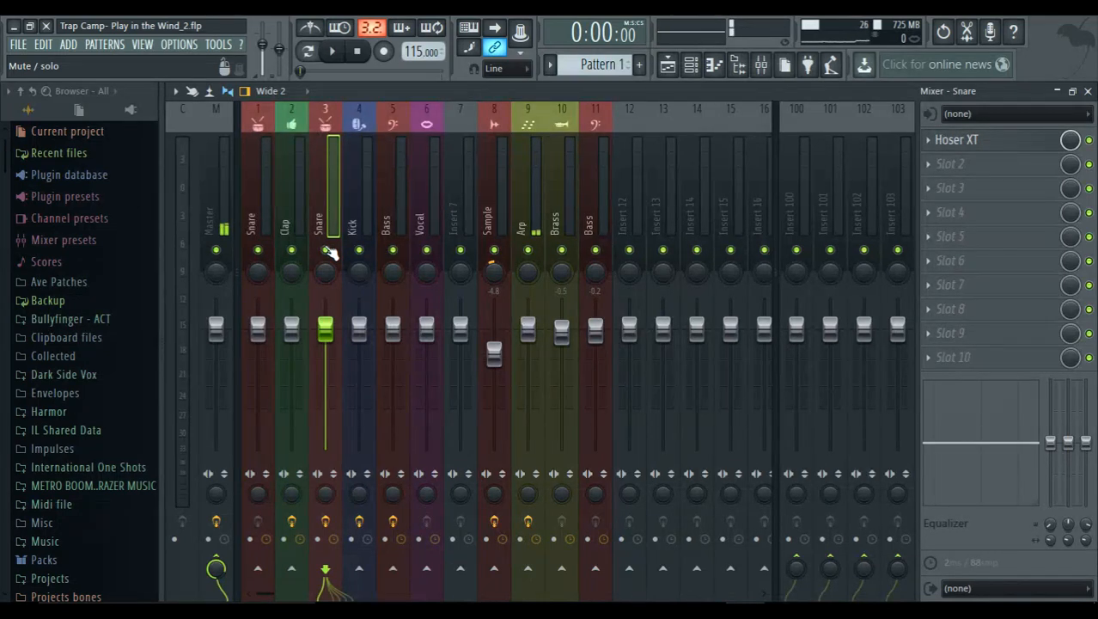
Play the pattern, mute the track 11 Bass, Arp and Brass, and stop playback with the track 1 Snare selected.
{"action": "key", "text": "space"}
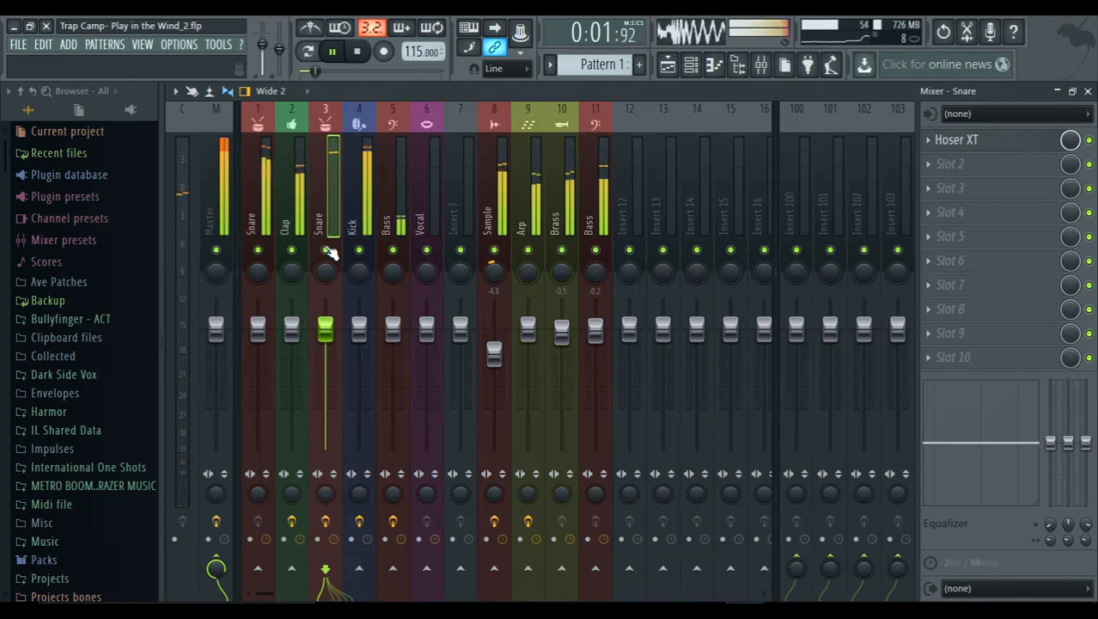
{"action": "left_click", "coordinate": [598, 251]}
{"action": "left_click", "coordinate": [529, 250]}
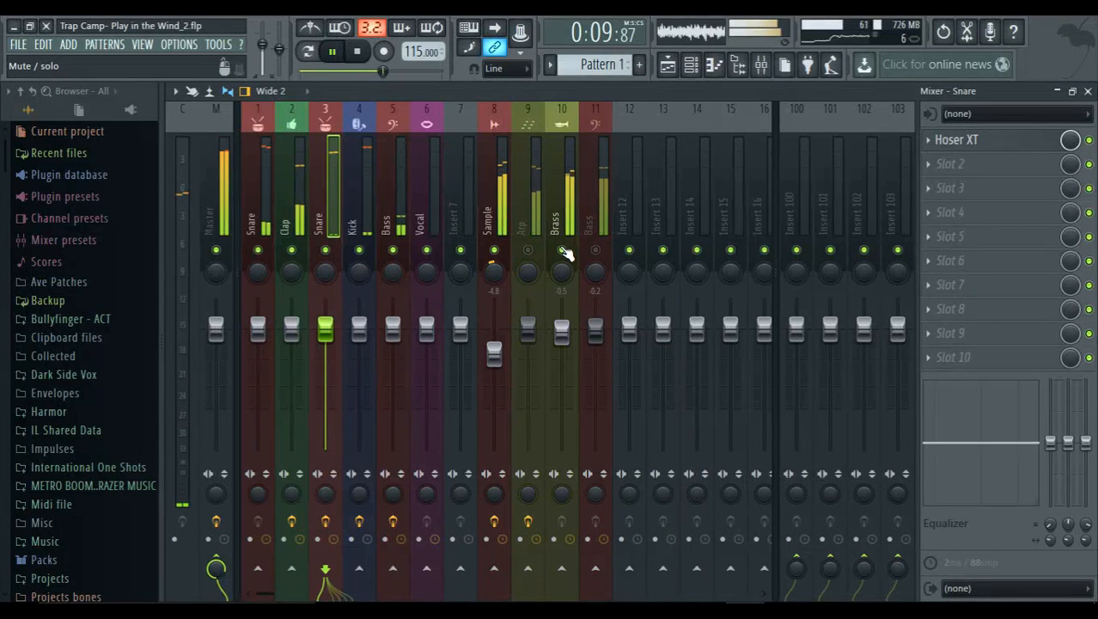
{"action": "left_click", "coordinate": [563, 250]}
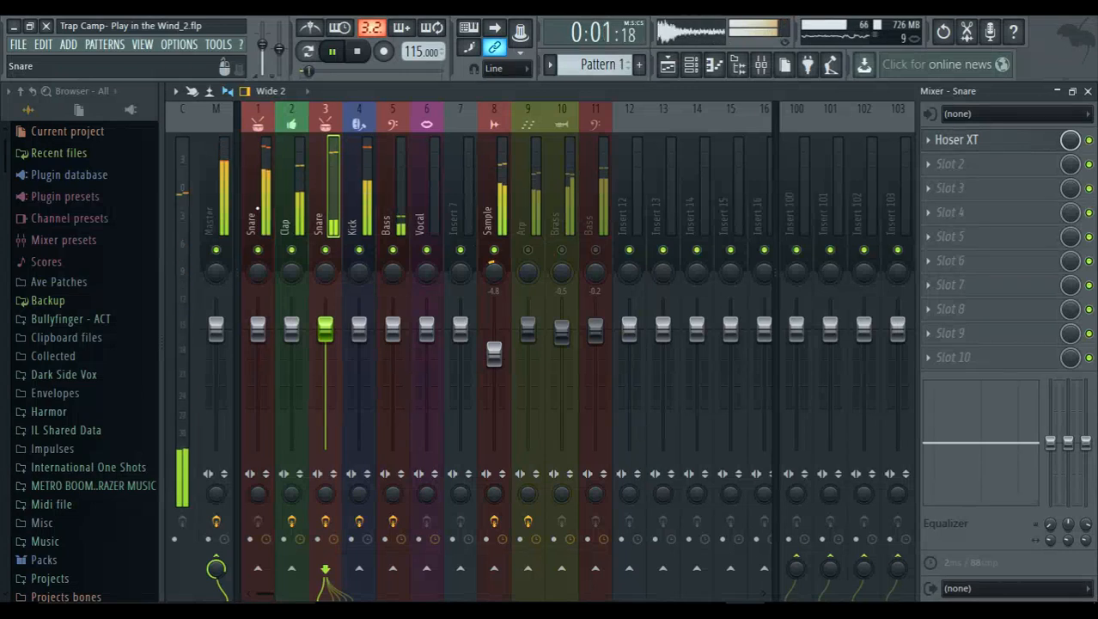
{"action": "left_click", "coordinate": [257, 208]}
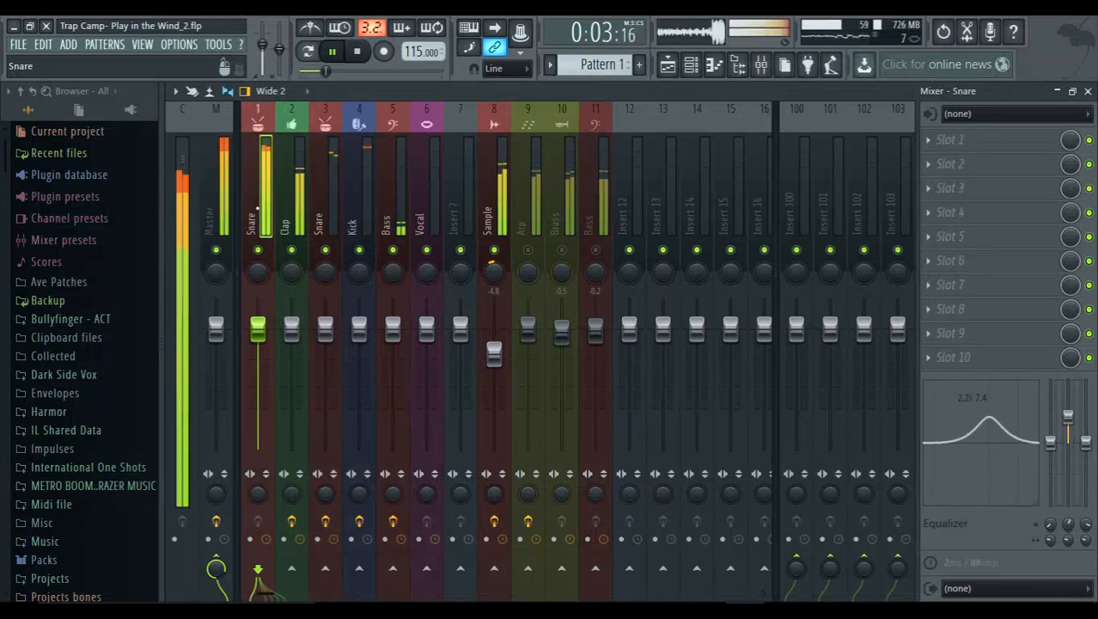
{"action": "key", "text": "space"}
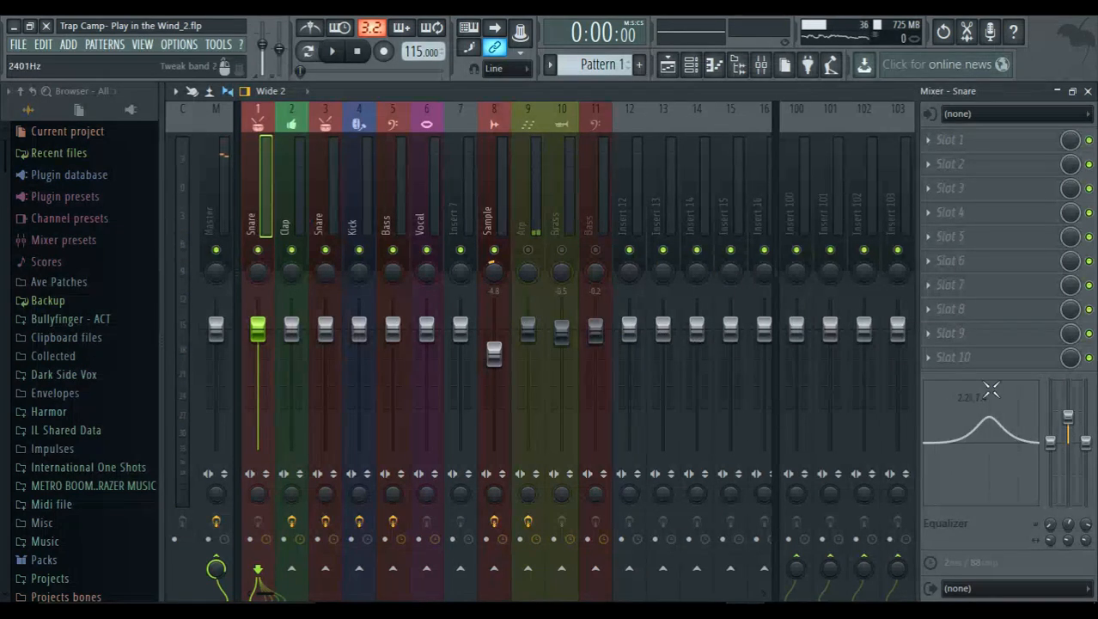
Reset the peaking EQ band level on the track 1 Snare, boost it again, and reset it once more.
{"action": "right_click", "coordinate": [1067, 419]}
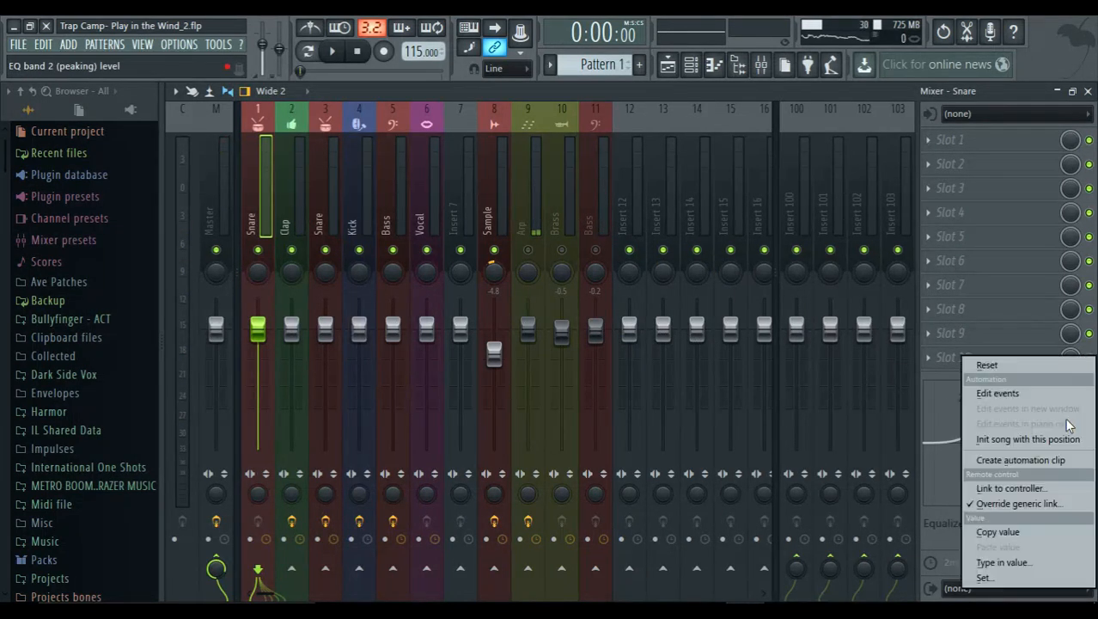
{"action": "left_click", "coordinate": [1046, 368]}
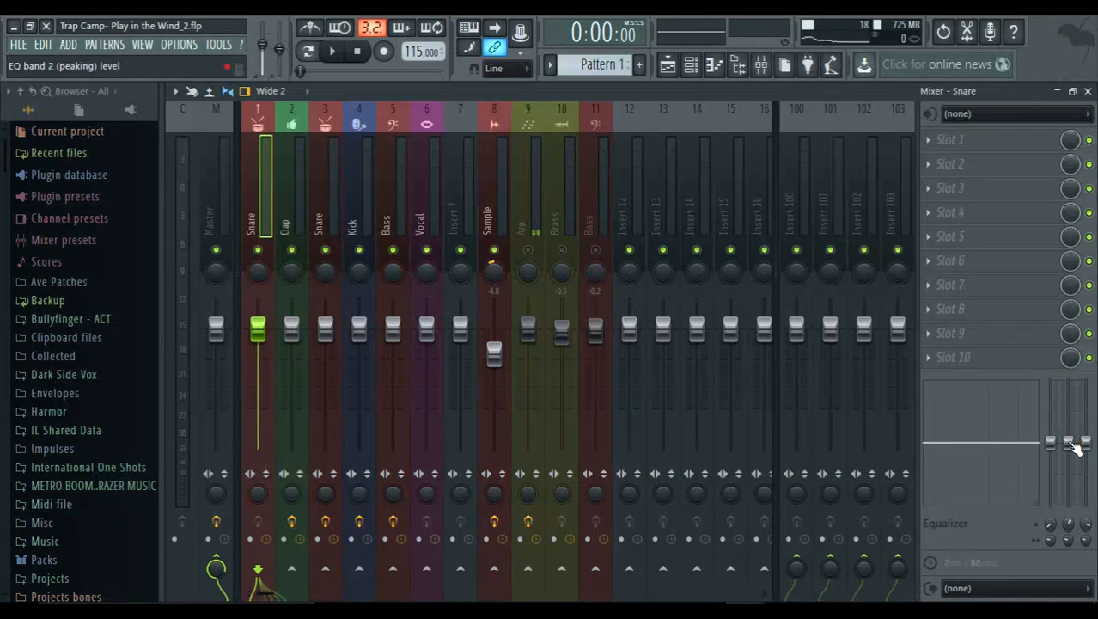
{"action": "mouse_move", "coordinate": [1070, 442]}
{"action": "left_mouse_down"}
{"action": "mouse_move", "coordinate": [1070, 413]}
{"action": "mouse_move", "coordinate": [1067, 423]}
{"action": "left_mouse_up"}
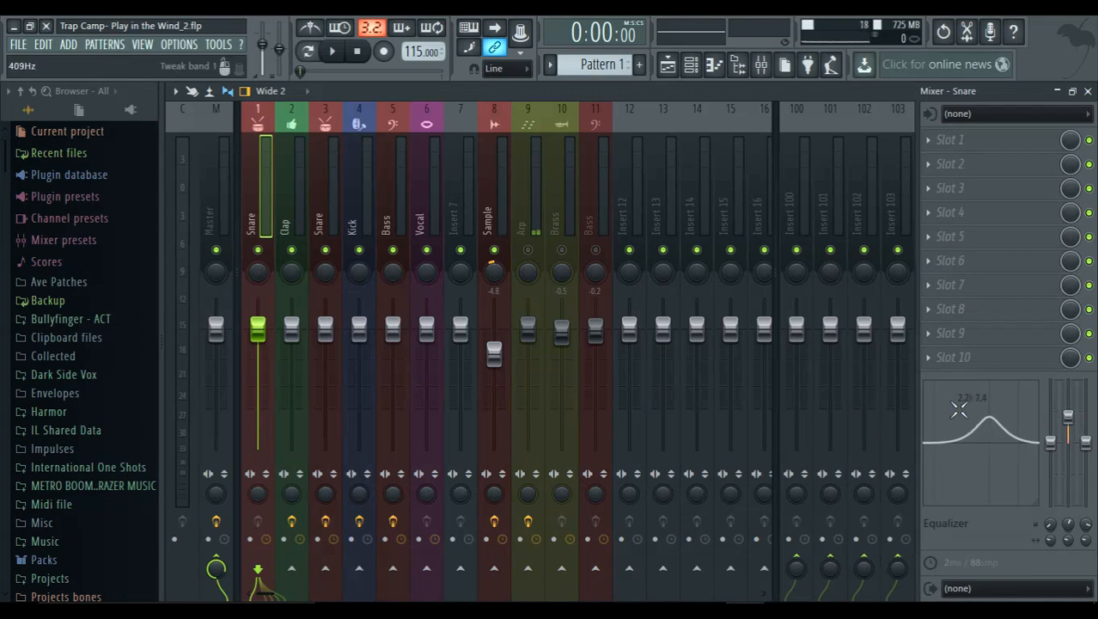
{"action": "right_click", "coordinate": [1070, 418]}
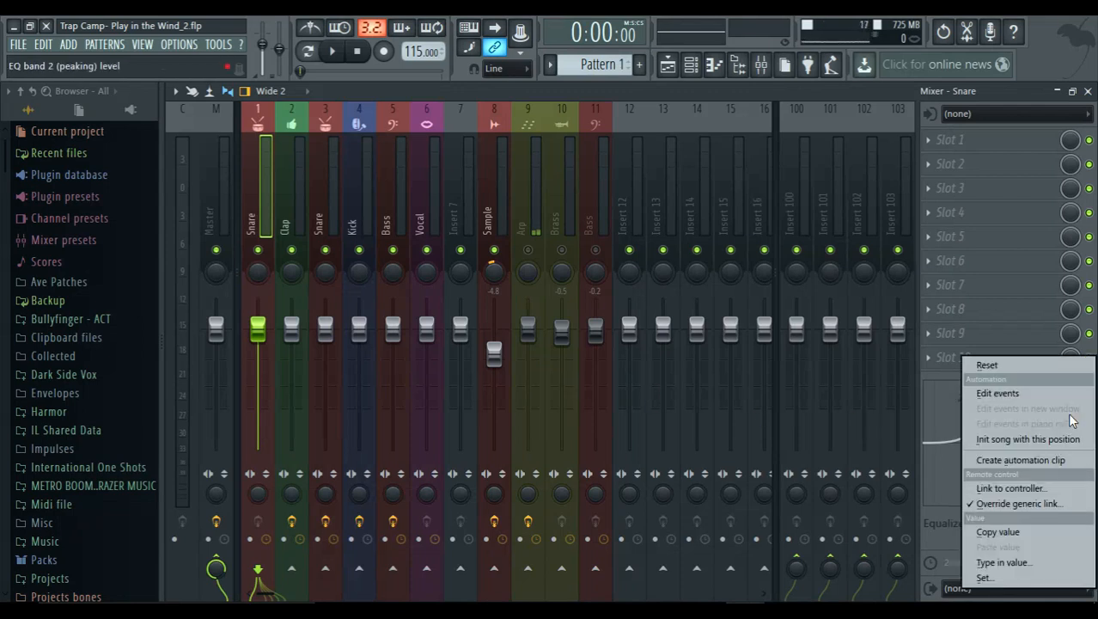
{"action": "left_click", "coordinate": [1047, 369]}
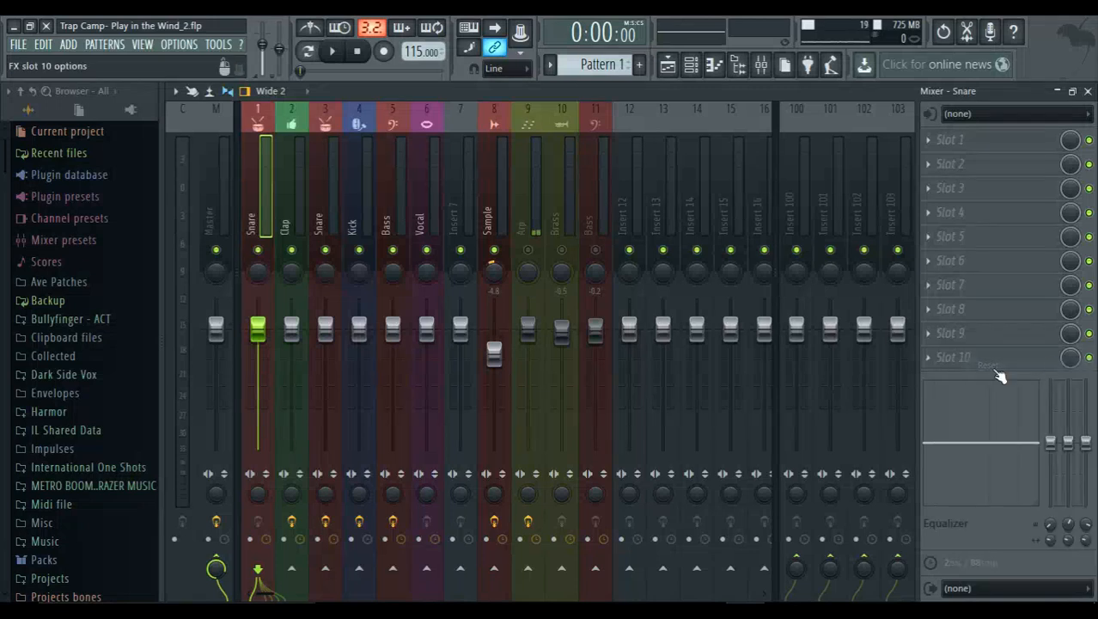
Play the pattern with the track 1 Snare's equalizer flat, and replay it with the peaking band boosted to 7.2 dB.
{"action": "left_click", "coordinate": [334, 52]}
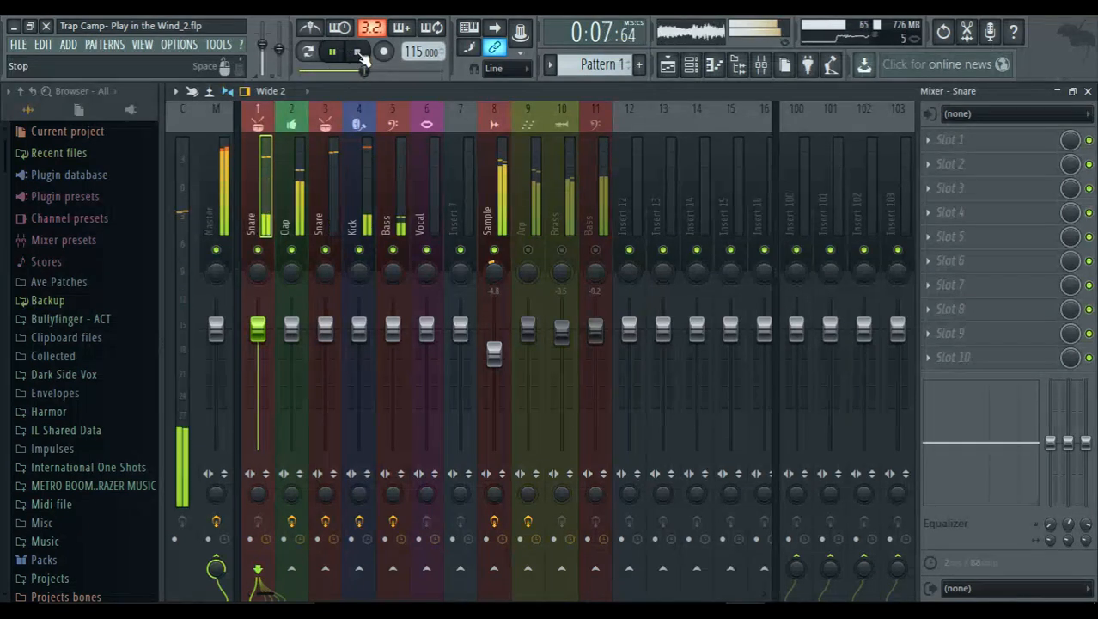
{"action": "left_click", "coordinate": [360, 53]}
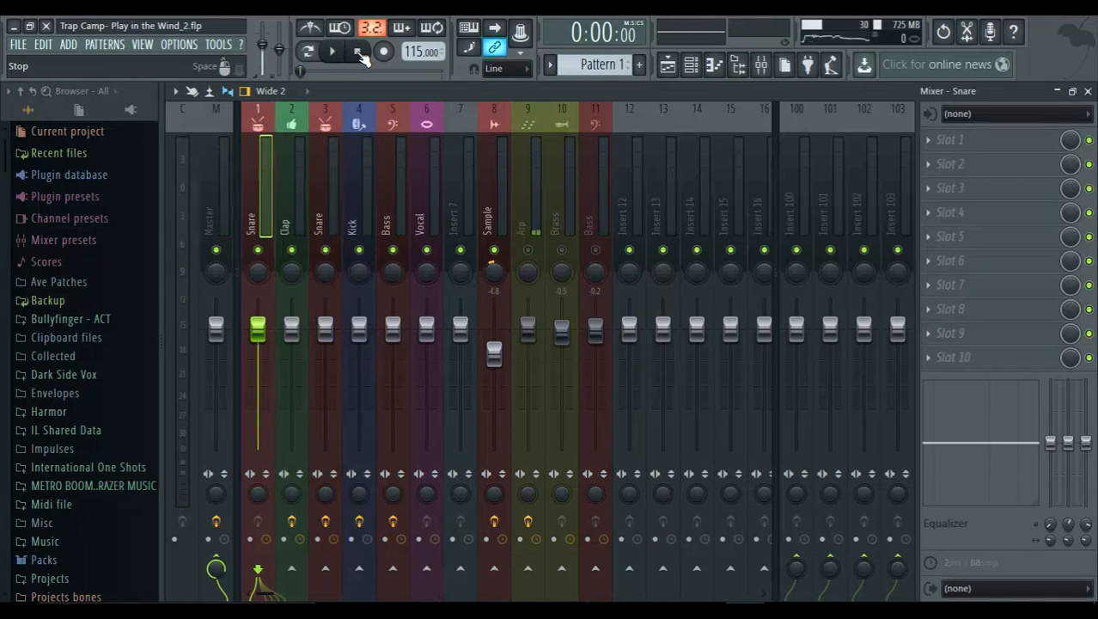
{"action": "left_click", "coordinate": [333, 52]}
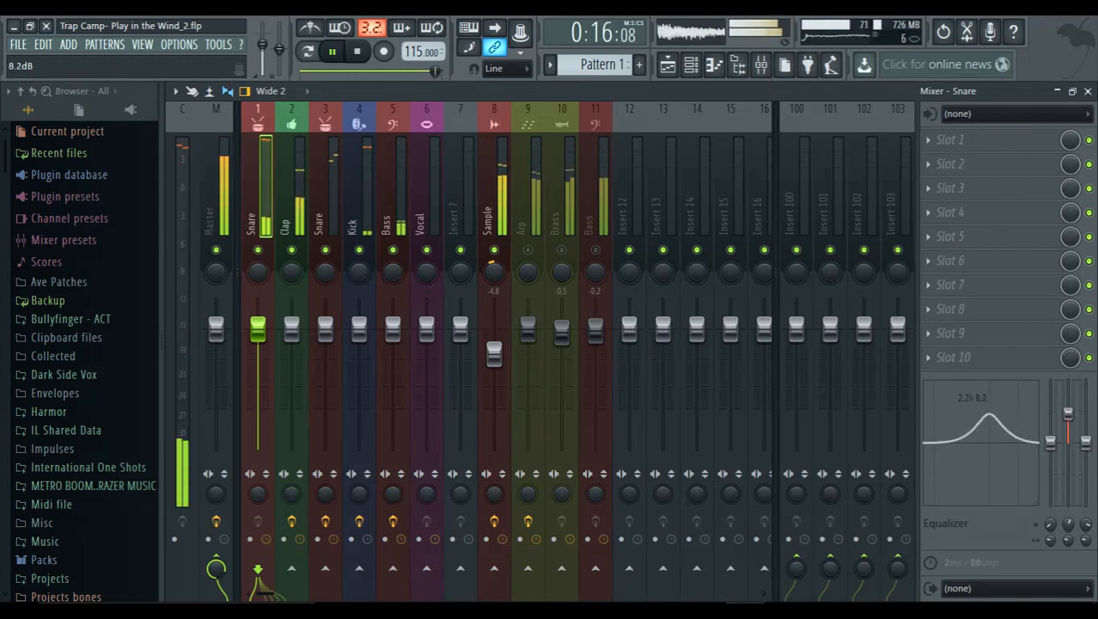
{"action": "left_click_drag", "start_coordinate": [1068, 416], "coordinate": [1069, 420]}
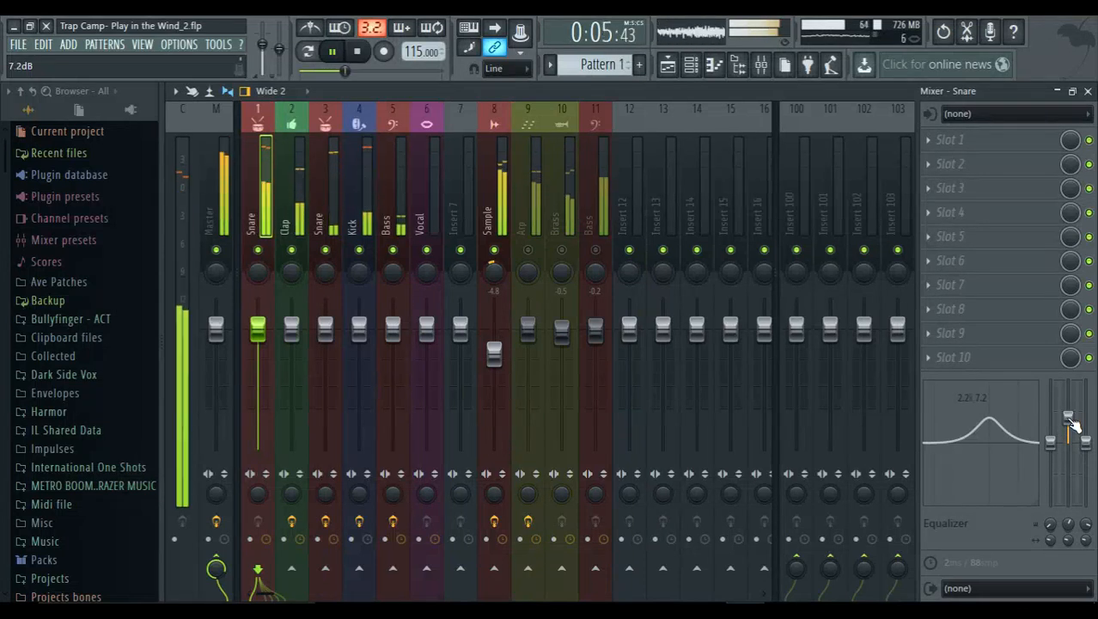
{"action": "left_click", "coordinate": [361, 65]}
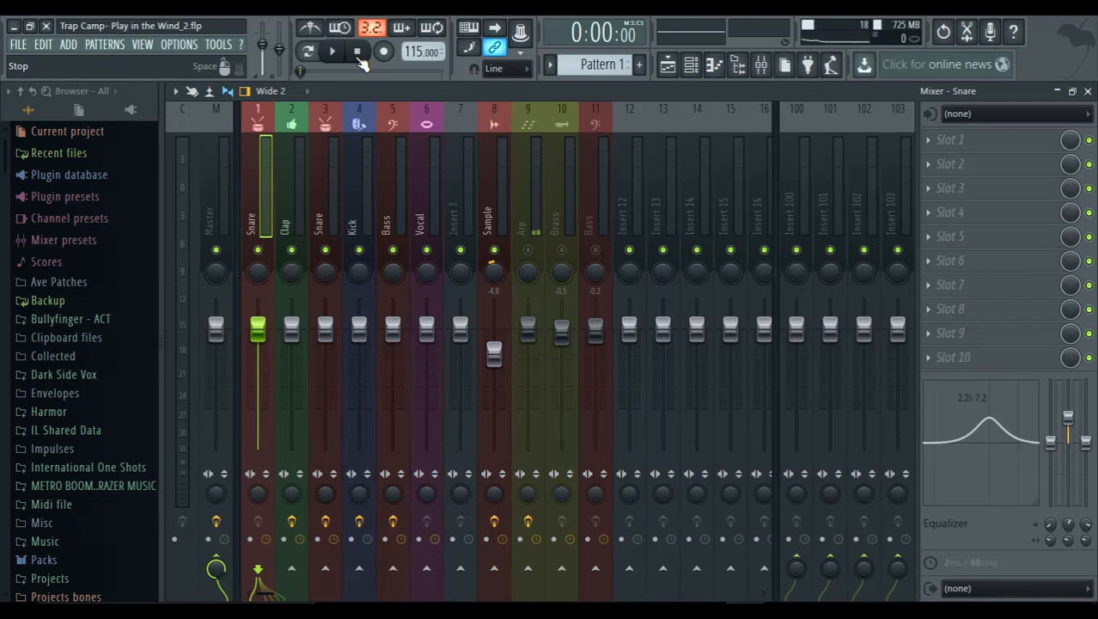
Open Scheps 73 Mono on the track 5 Bass and set its preamp to -30M.
{"action": "left_click", "coordinate": [323, 179]}
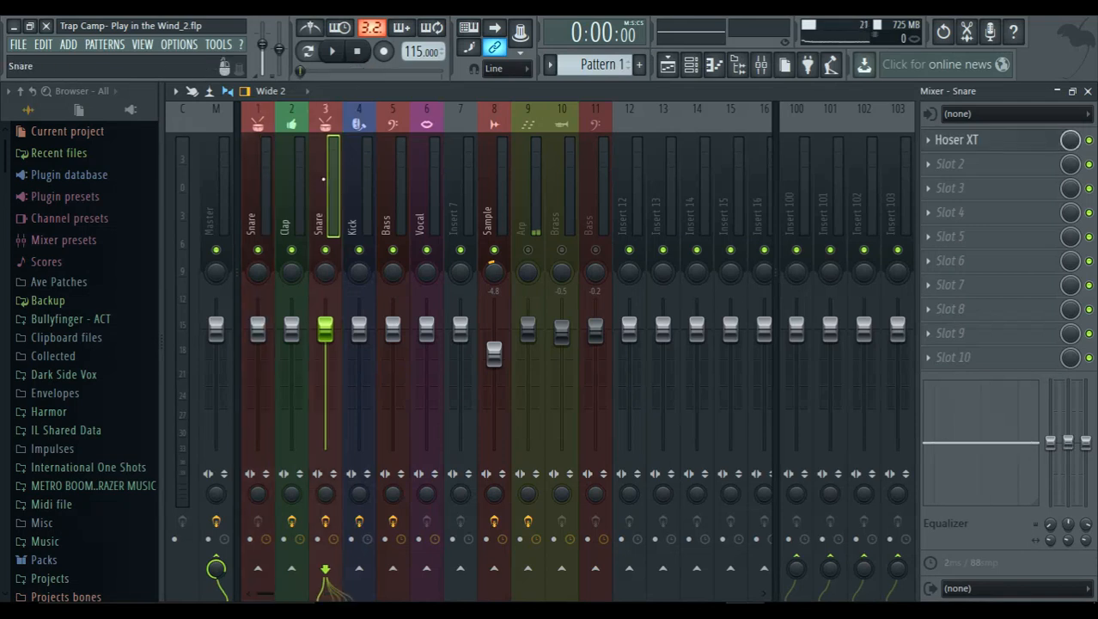
{"action": "left_click", "coordinate": [383, 195]}
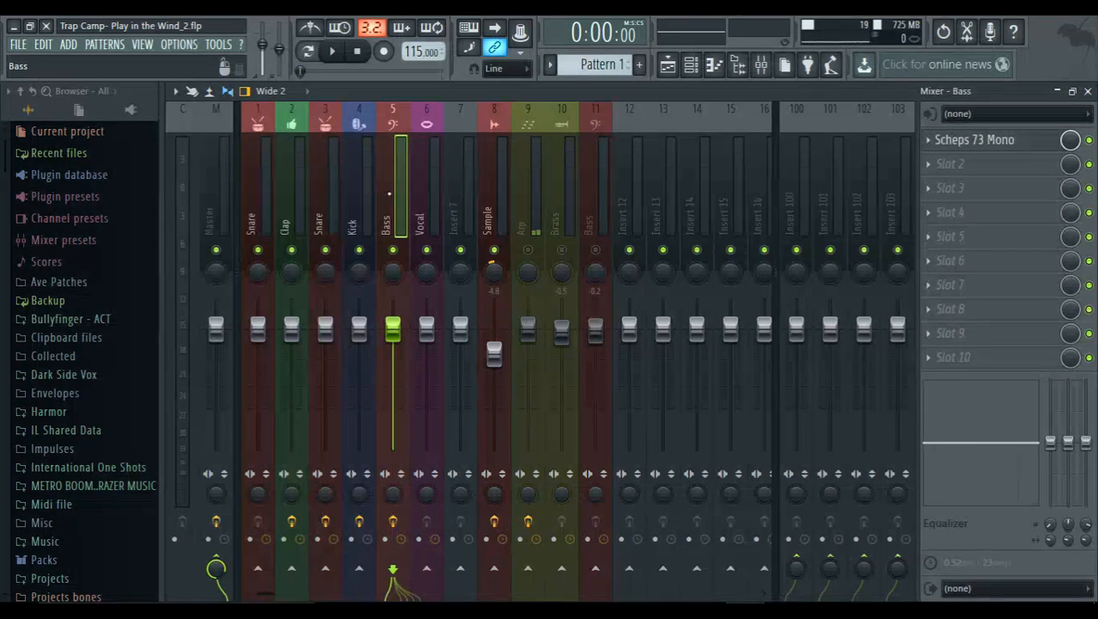
{"action": "left_click", "coordinate": [1017, 146]}
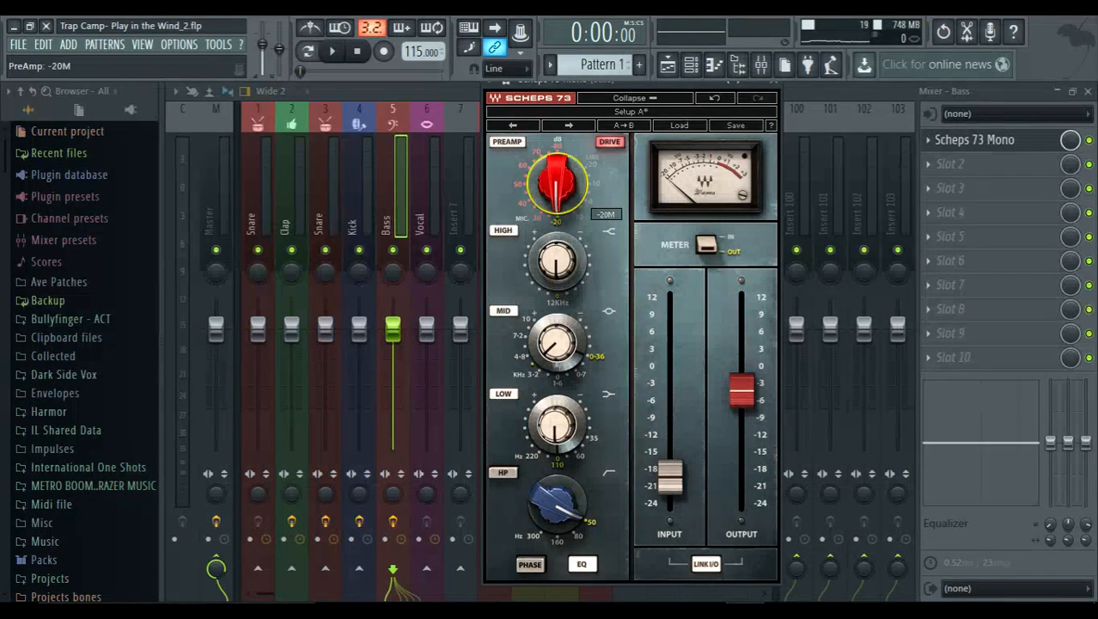
{"action": "scroll", "coordinate": [557, 181], "scroll_direction": "up", "scroll_amount": 1}
{"action": "scroll", "coordinate": [557, 180], "scroll_direction": "up", "scroll_amount": 1}
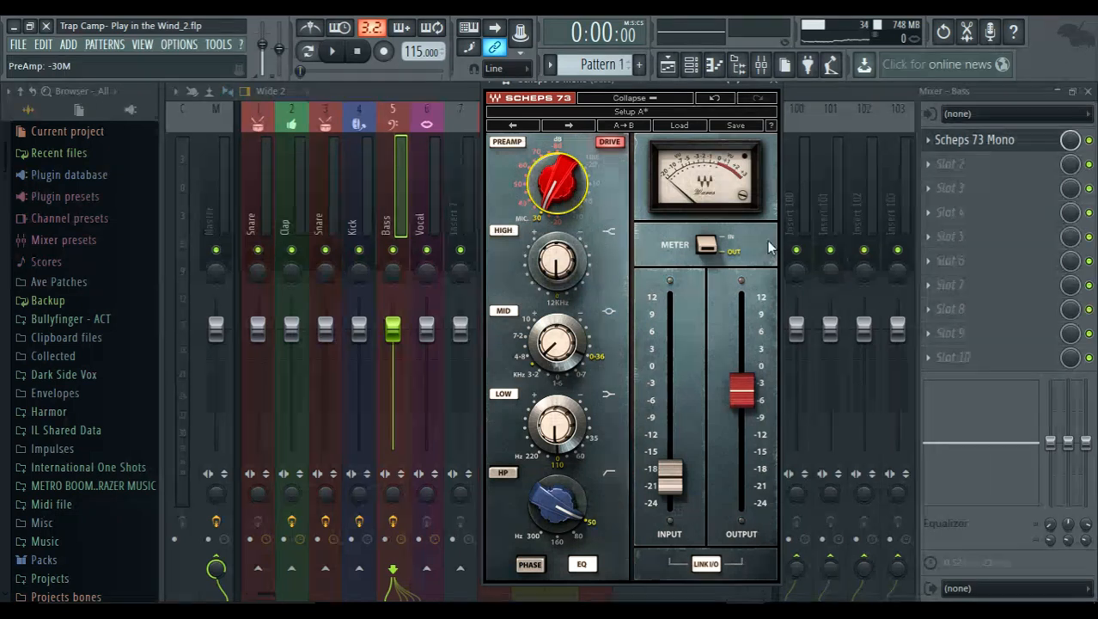
Compare the pattern's sound with Scheps 73 Mono bypassed and re-enabled on the track 5 Bass.
{"action": "left_click", "coordinate": [1089, 140]}
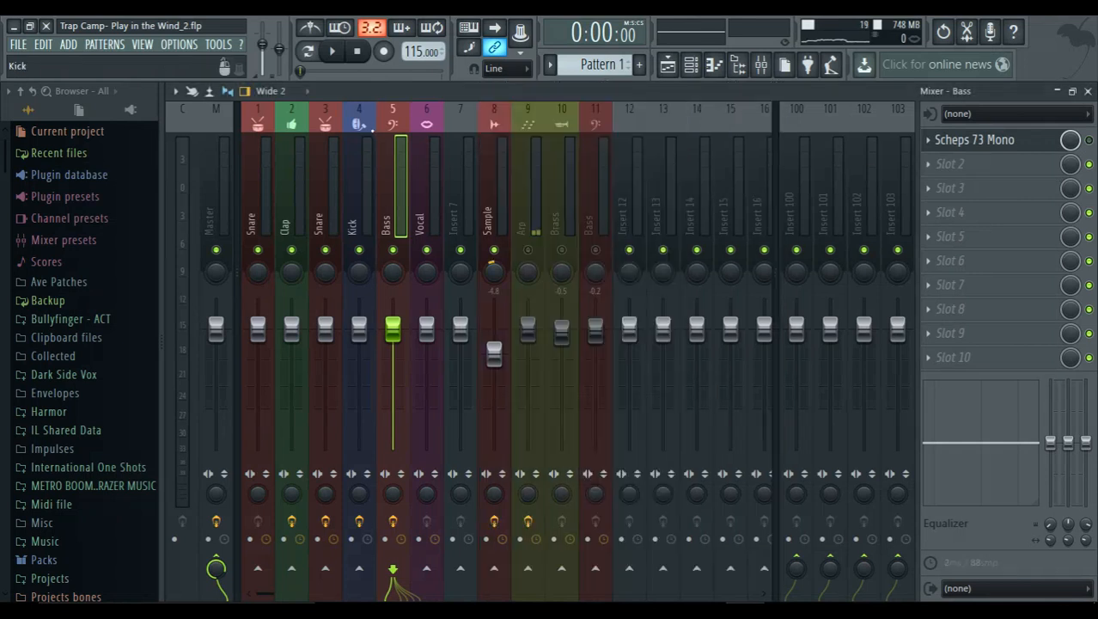
{"action": "left_click", "coordinate": [333, 52]}
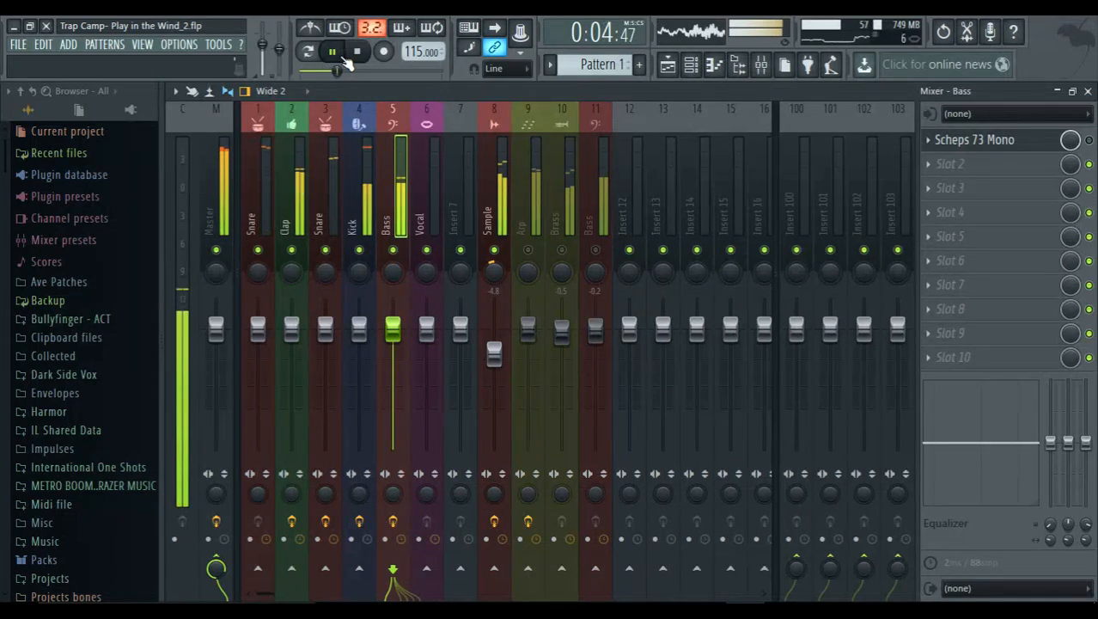
{"action": "left_click", "coordinate": [355, 53]}
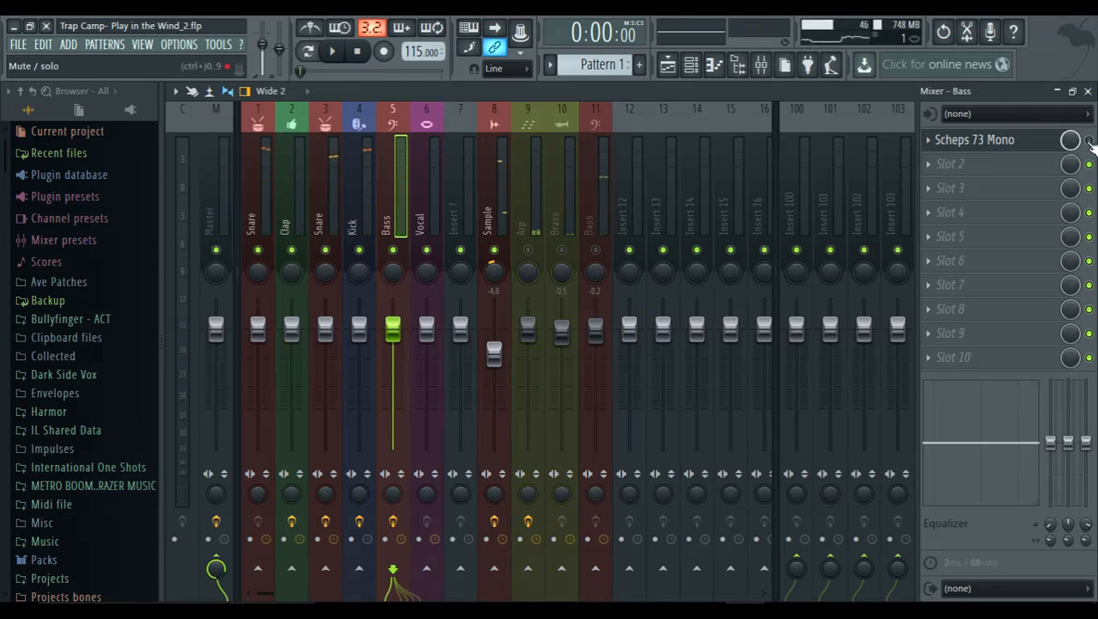
{"action": "left_click", "coordinate": [336, 51]}
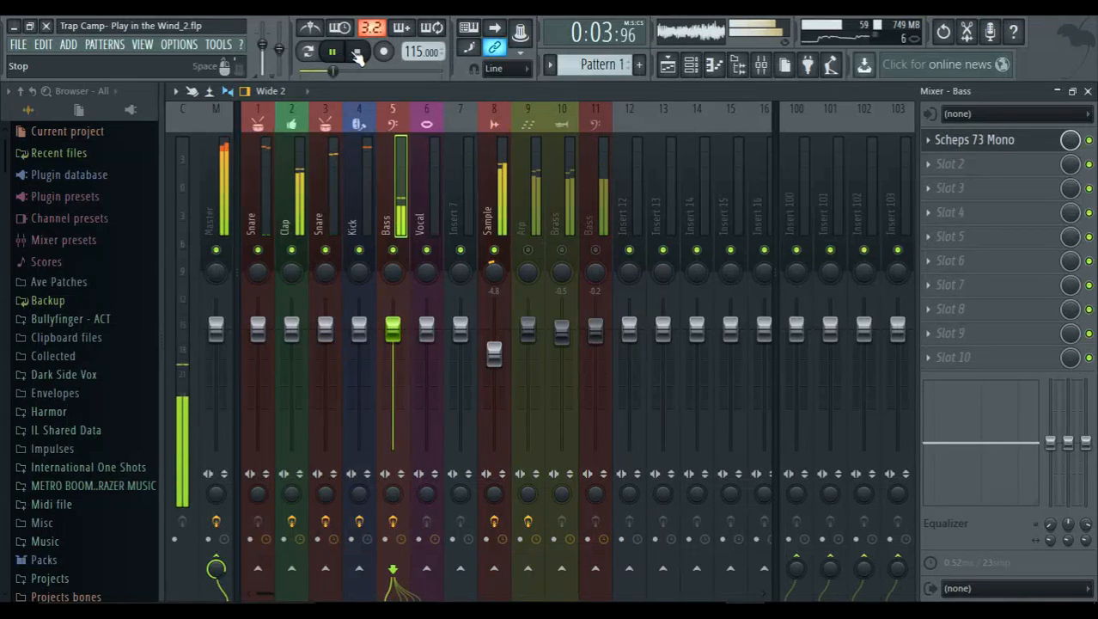
{"action": "key", "text": "space"}
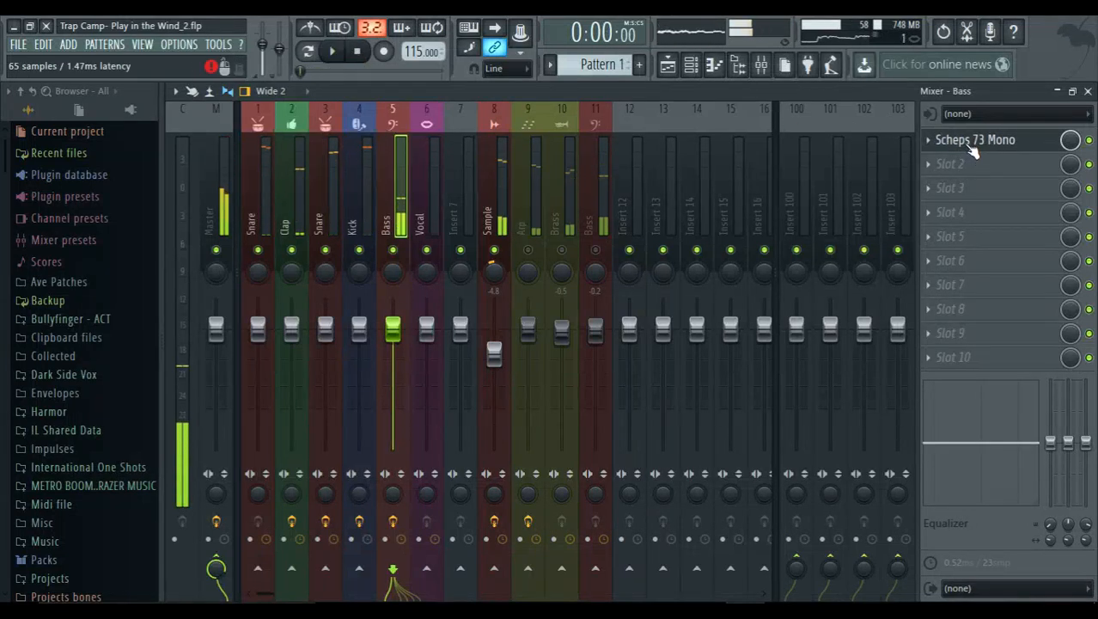
Set the Scheps 73 Mono preamp on the track 5 Bass to -45M and play the pattern.
{"action": "left_click", "coordinate": [974, 146]}
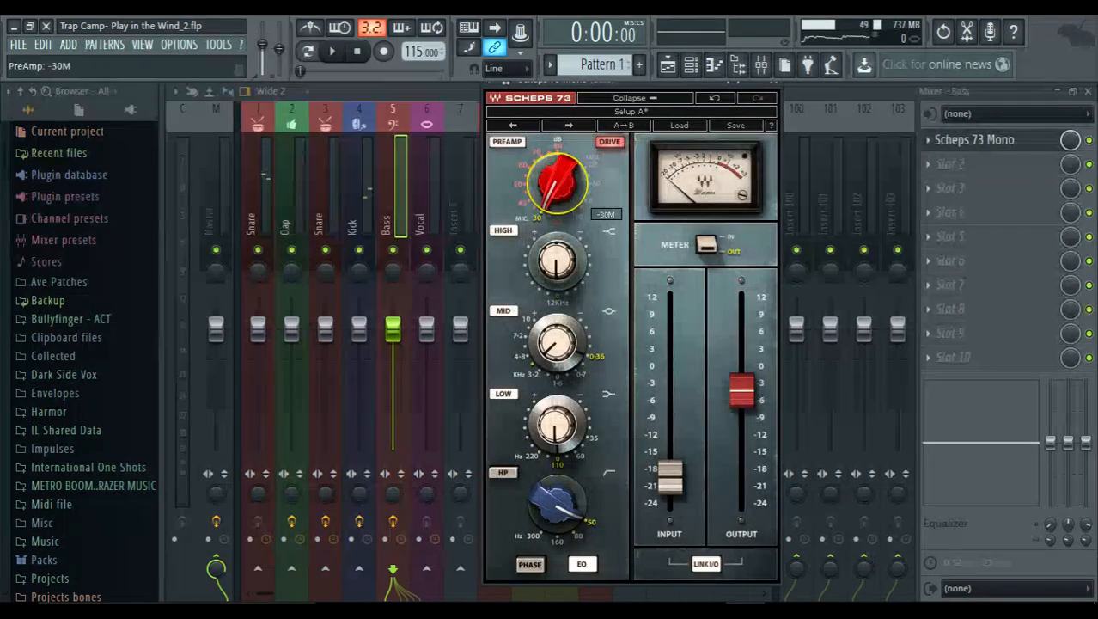
{"action": "left_click_drag", "start_coordinate": [557, 183], "coordinate": [557, 162]}
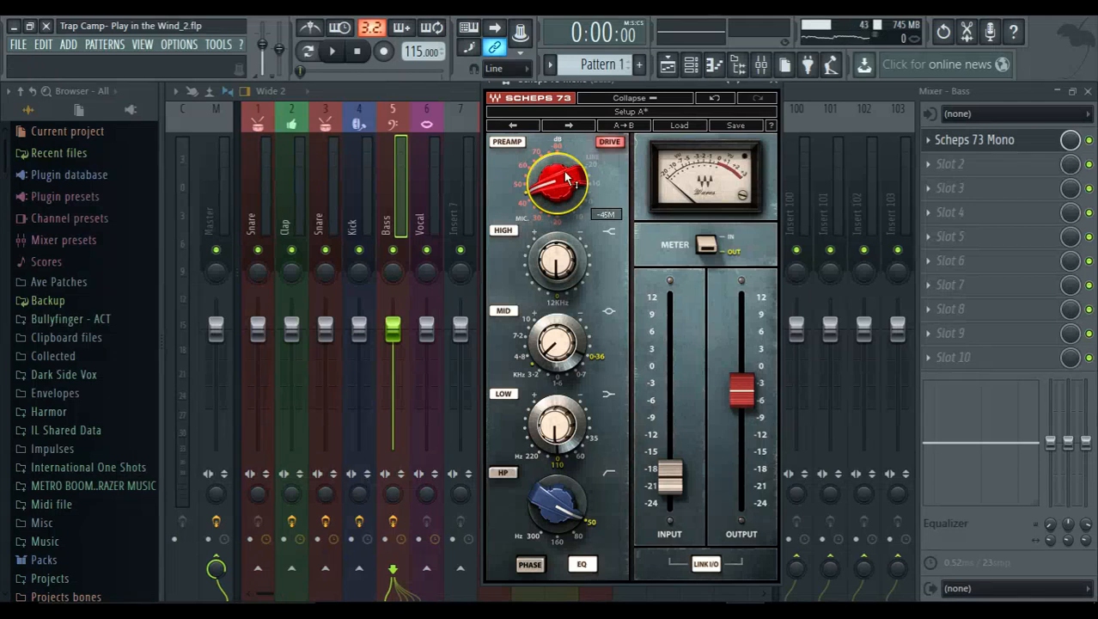
{"action": "left_click", "coordinate": [333, 51]}
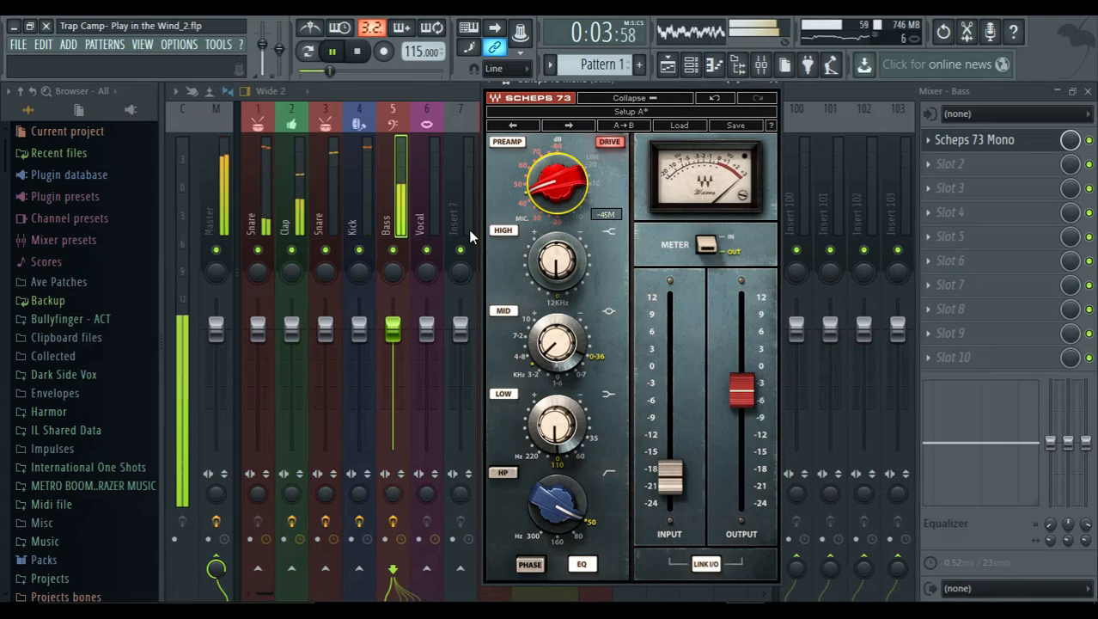
Solo the track 5 Bass to hear it with Scheps 73 Mono bypassed, and reopen the plugin once playback is stopped.
{"action": "right_click", "coordinate": [394, 249]}
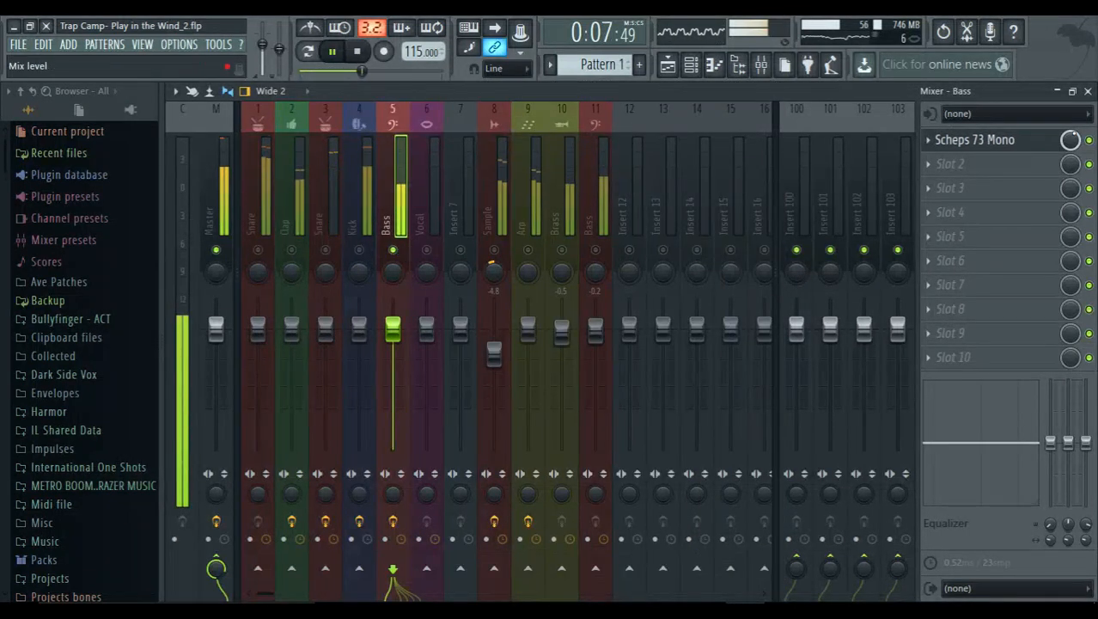
{"action": "left_click", "coordinate": [1089, 140]}
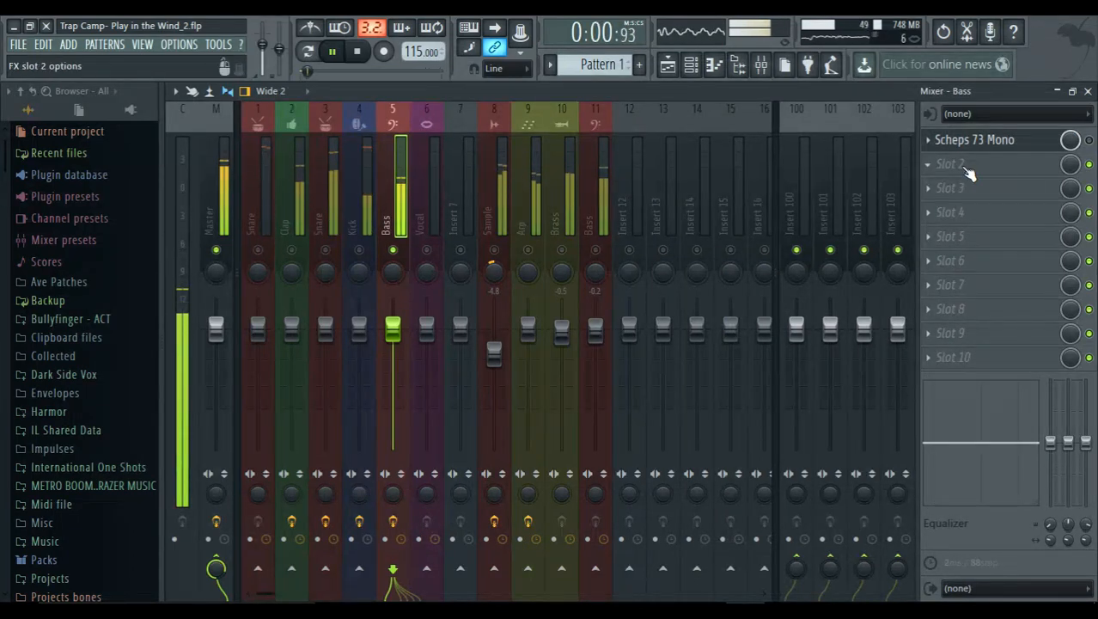
{"action": "key", "text": "space"}
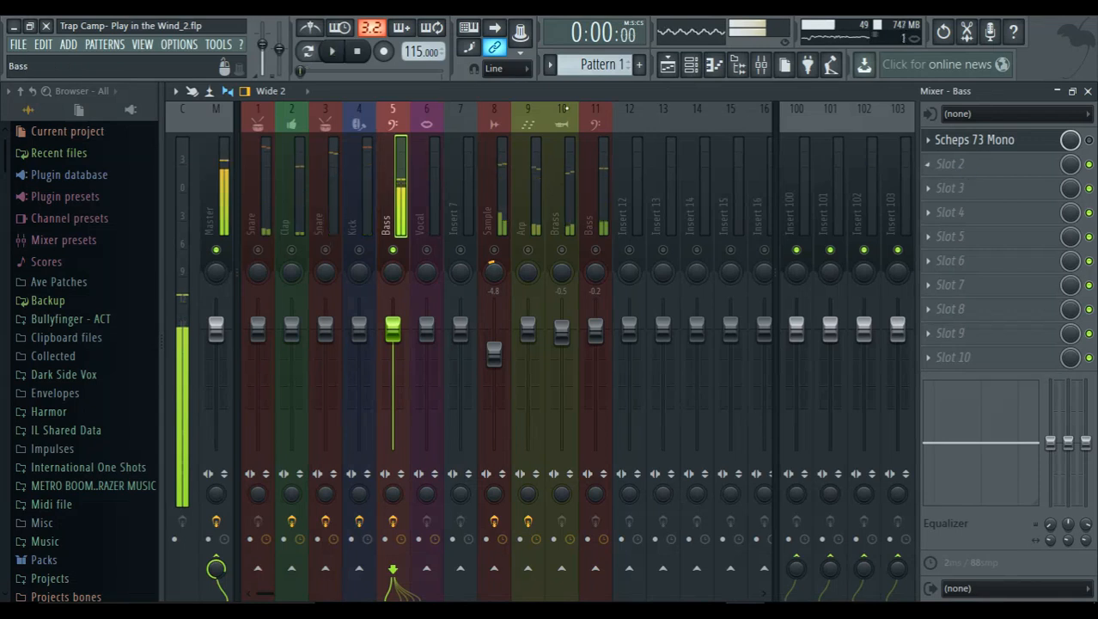
{"action": "left_click", "coordinate": [988, 143]}
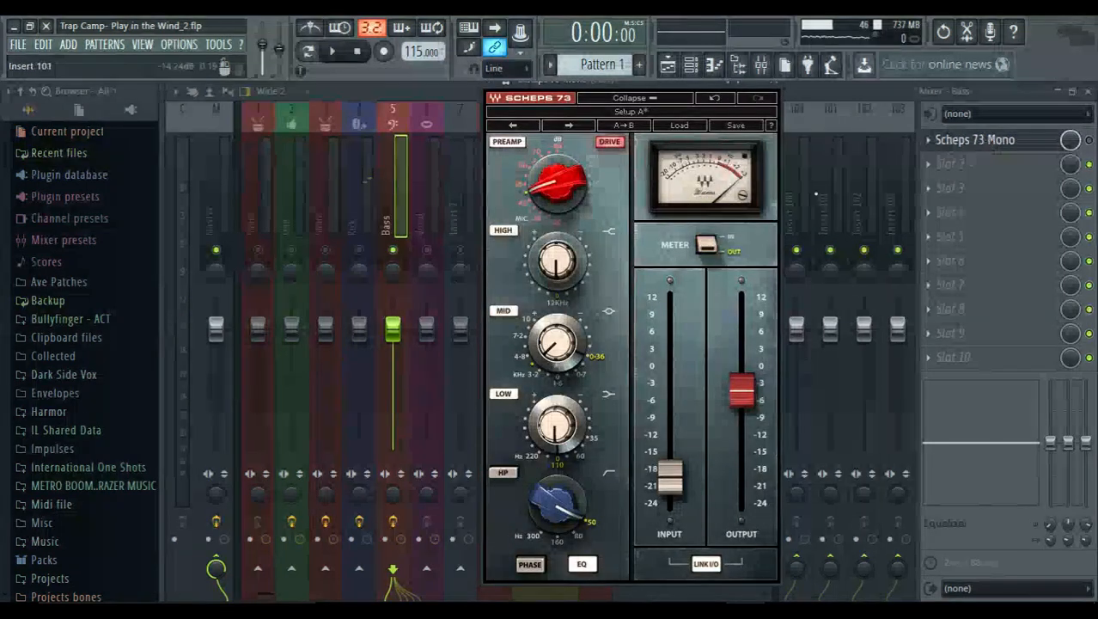
{"action": "mouse_move", "coordinate": [565, 201]}
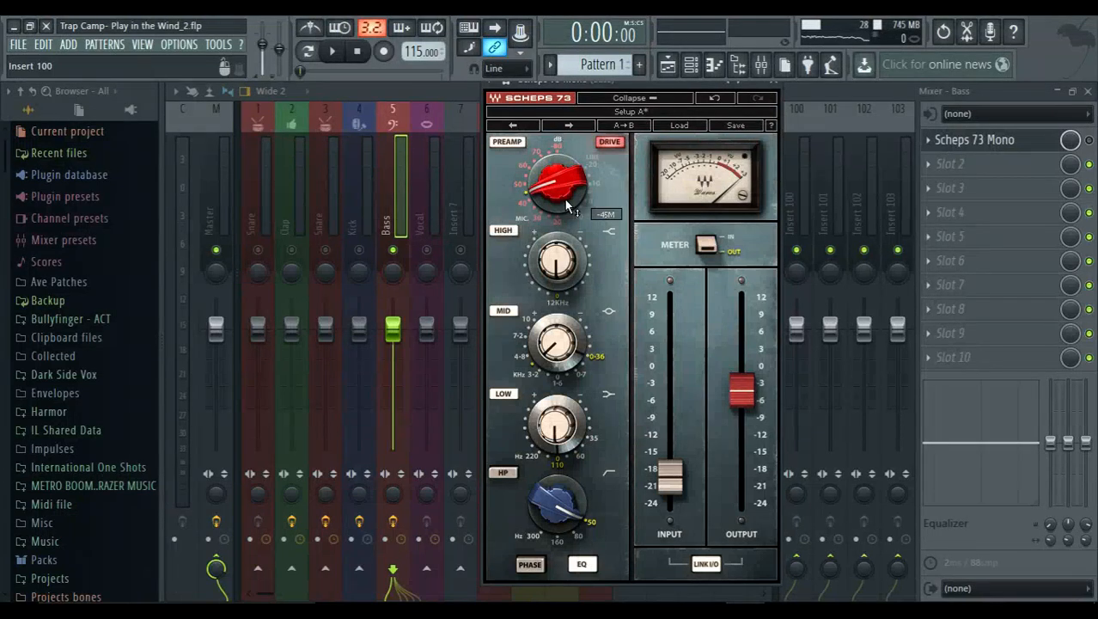